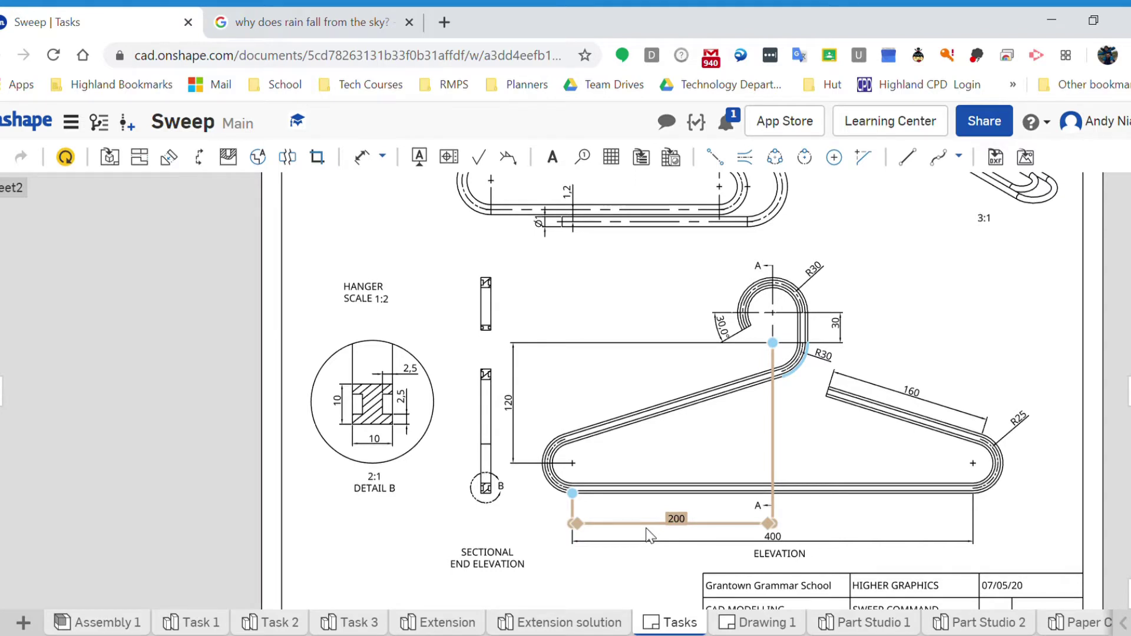
Step: Open Part Studio 2 and start a new sketch on the Front plane
key("Escape")
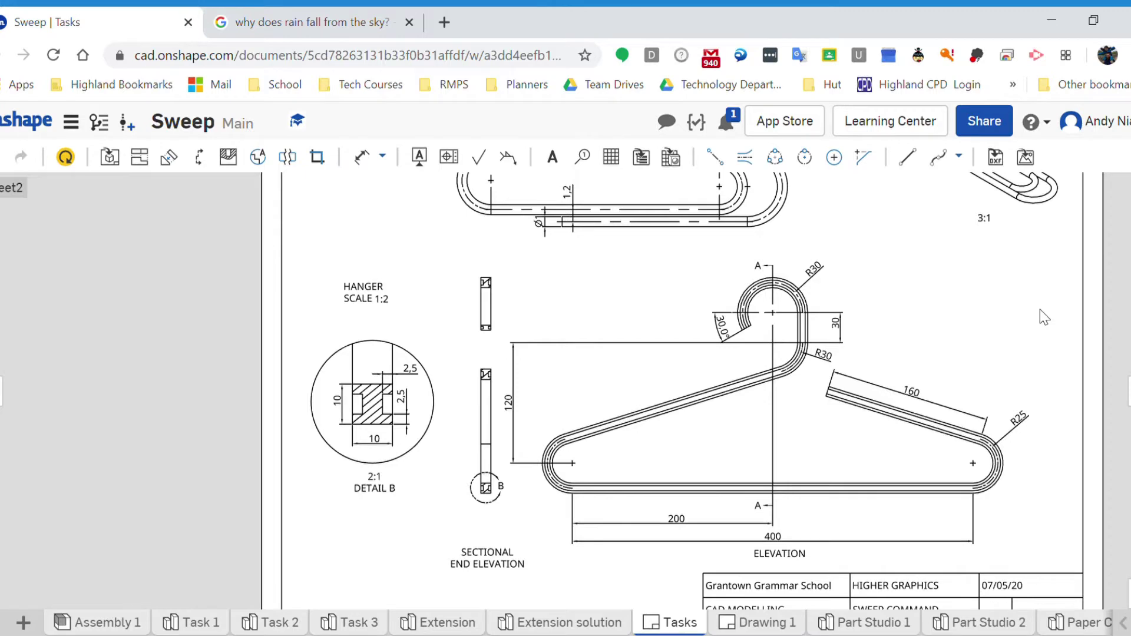
mouse_move(787, 270)
middle_mouse_down()
mouse_move(765, 390)
mouse_move(783, 298)
mouse_move(771, 277)
middle_mouse_up()
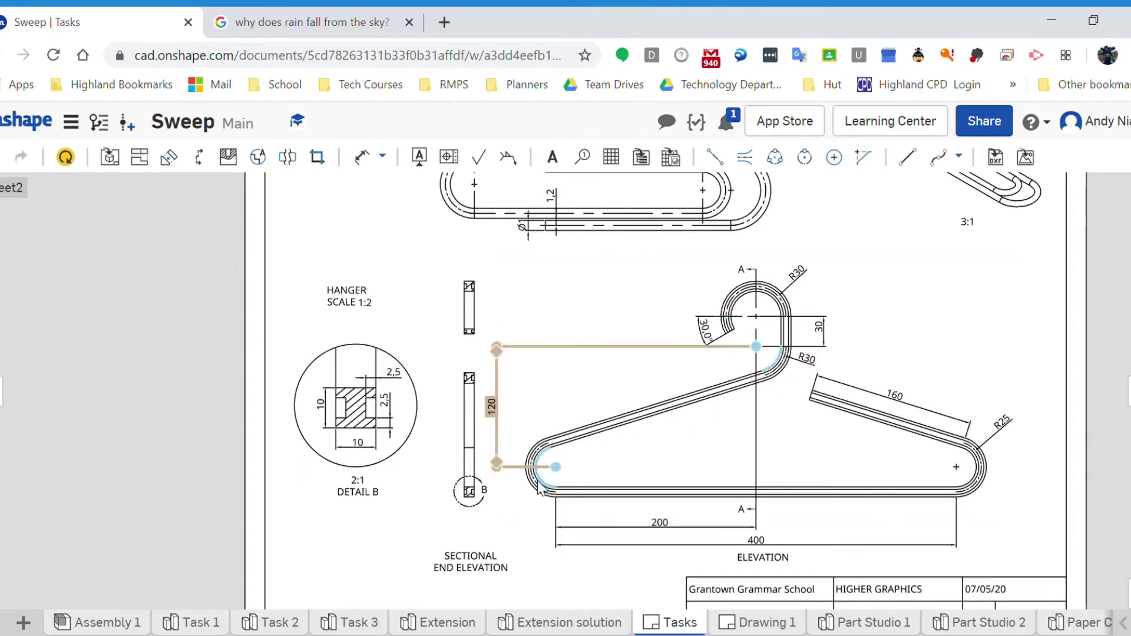
left_click(976, 624)
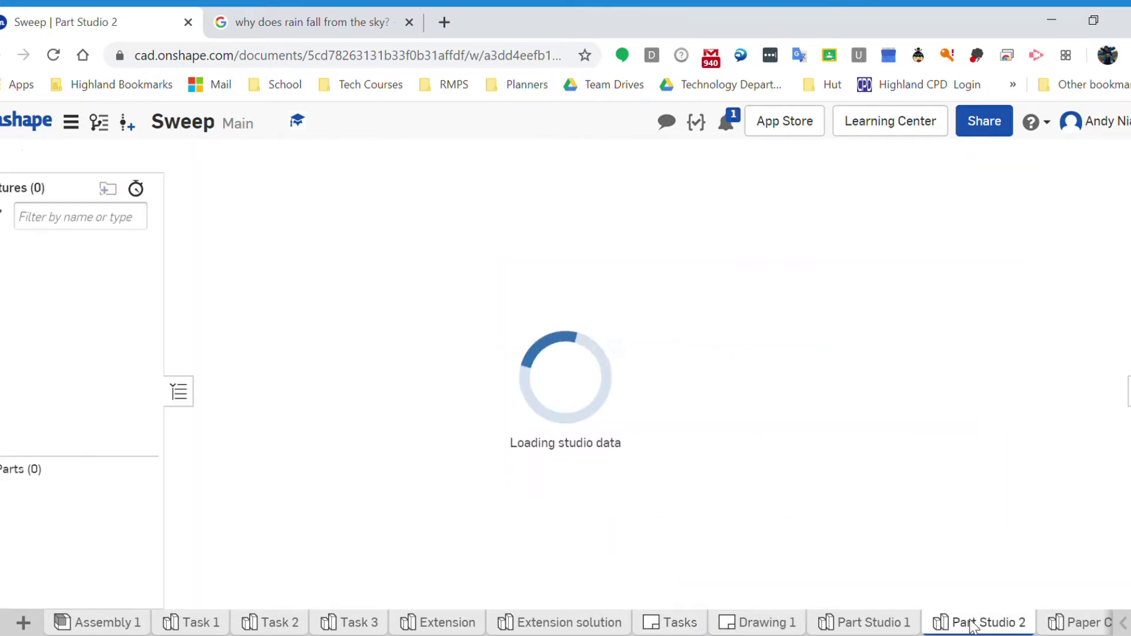
left_click(389, 236)
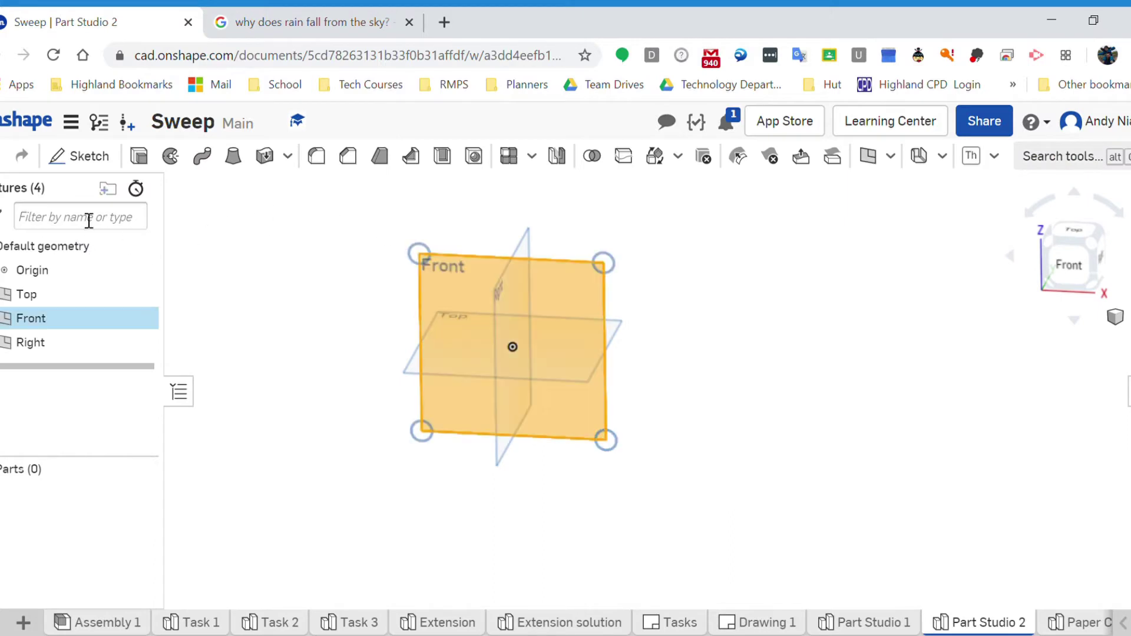
left_click(342, 363)
key("shift+s")
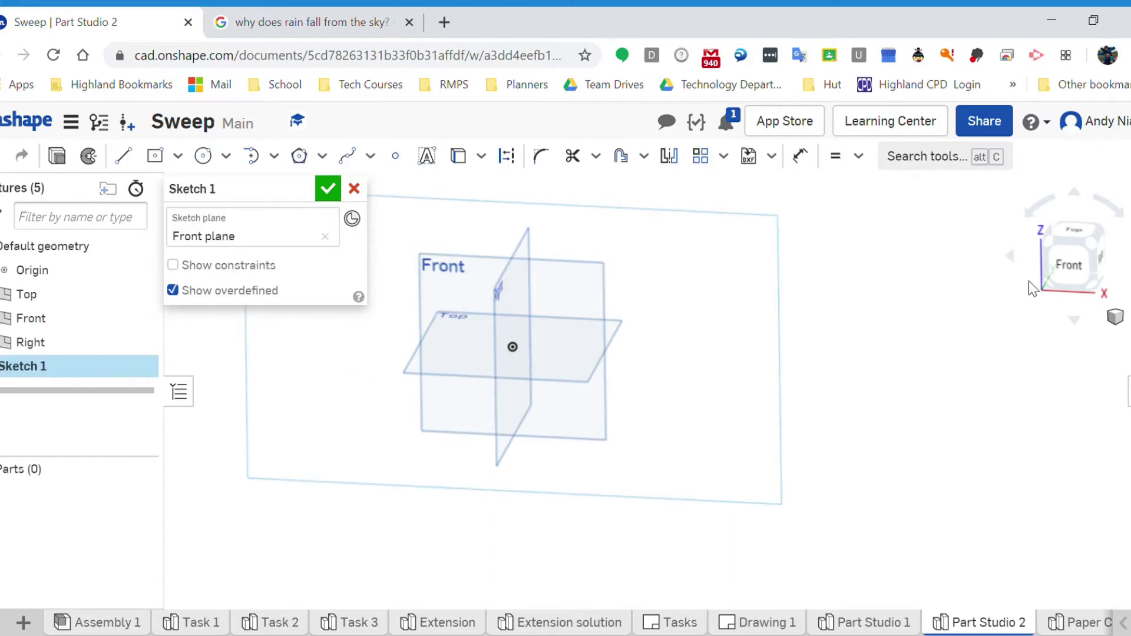
left_click(1058, 269)
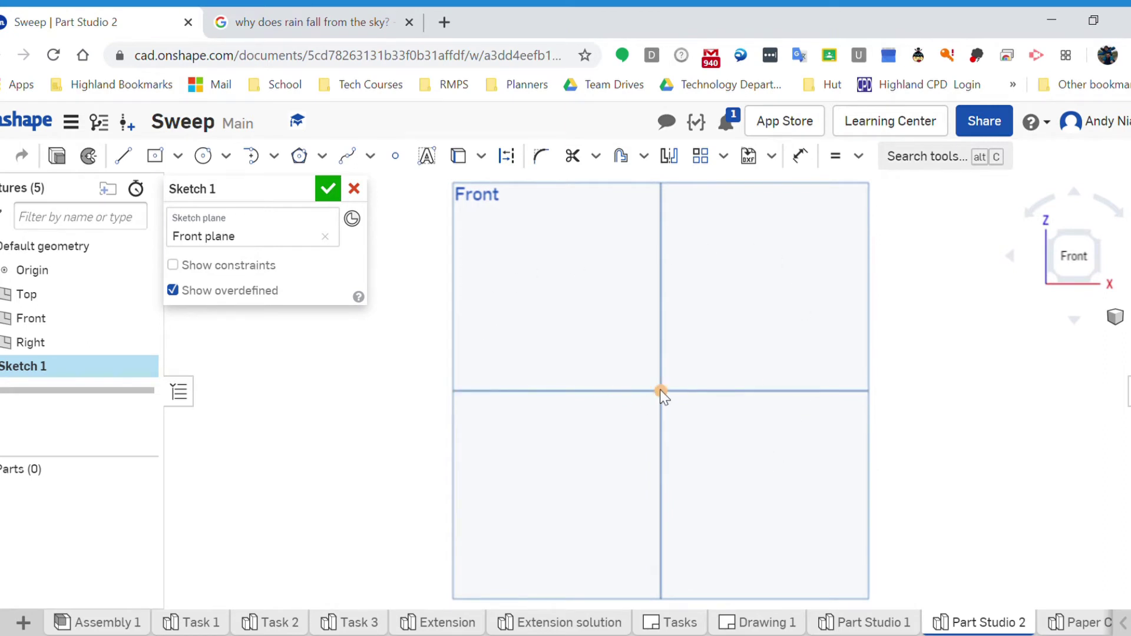
Step: Sketch a 30 mm radius center point arc about the origin, from the lower left over the top to the horizontal axis on the right
left_click(272, 157)
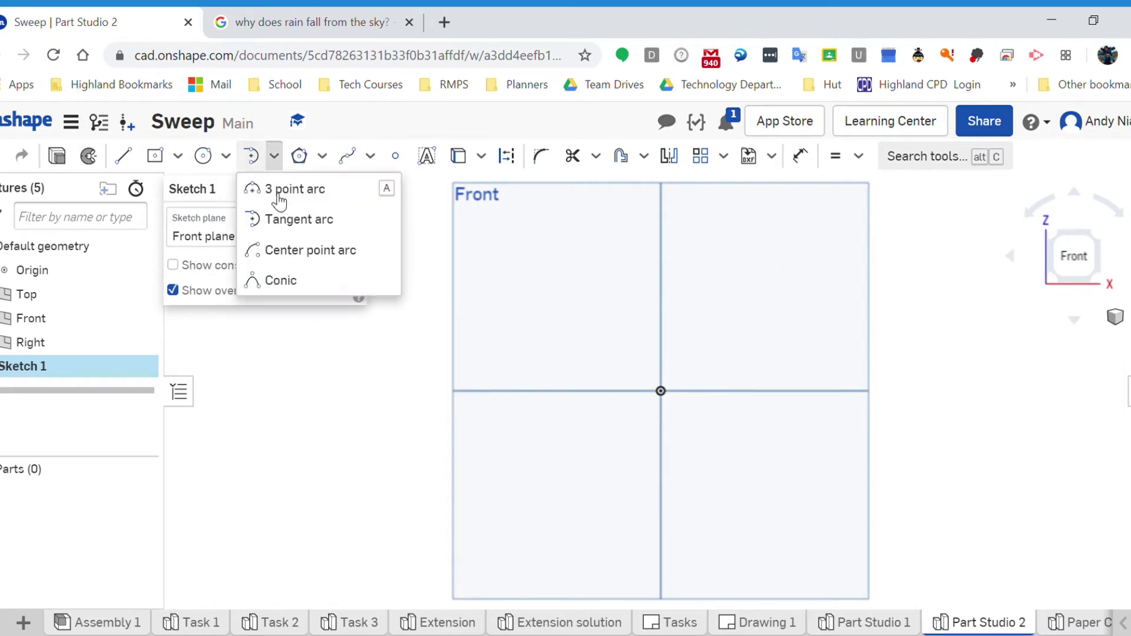
left_click(294, 252)
left_click(665, 395)
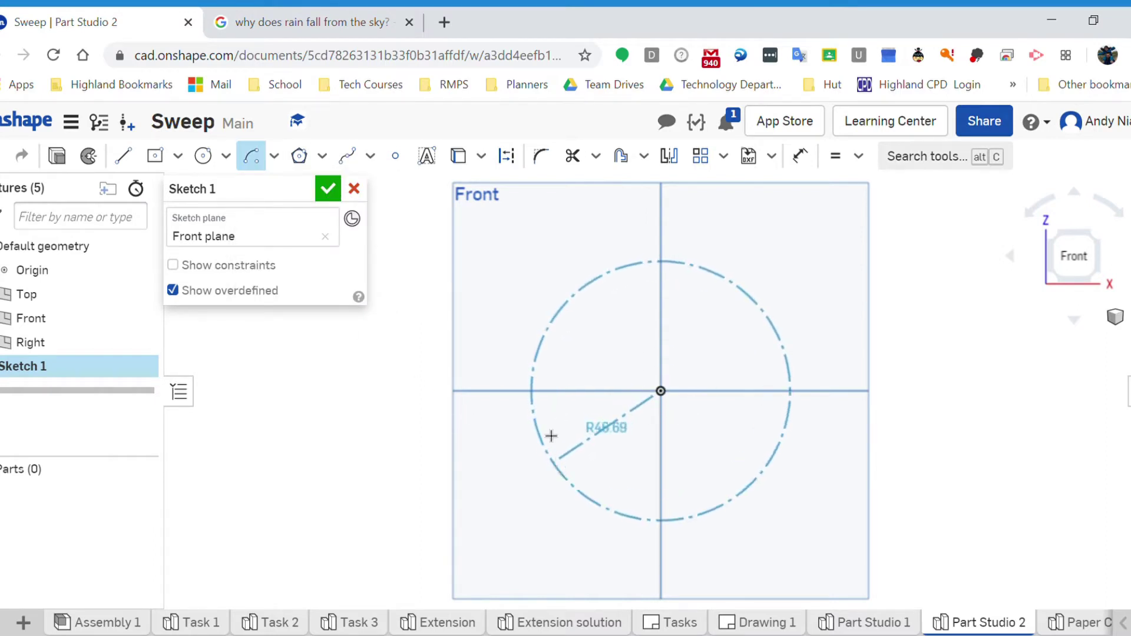
left_click(553, 463)
left_click(643, 262)
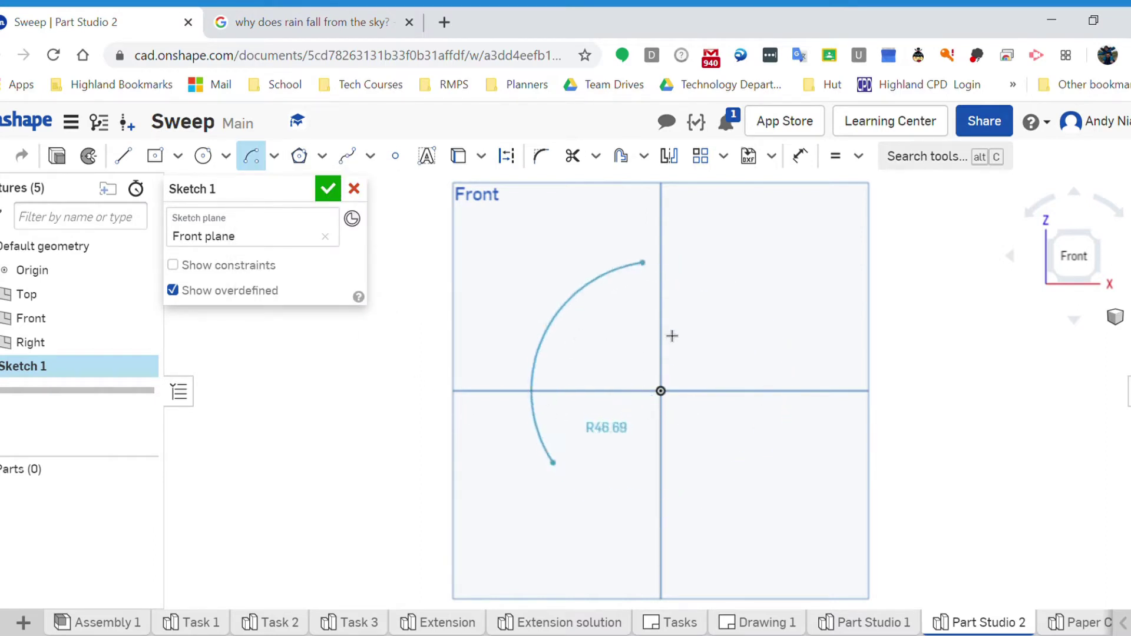
left_click(792, 391)
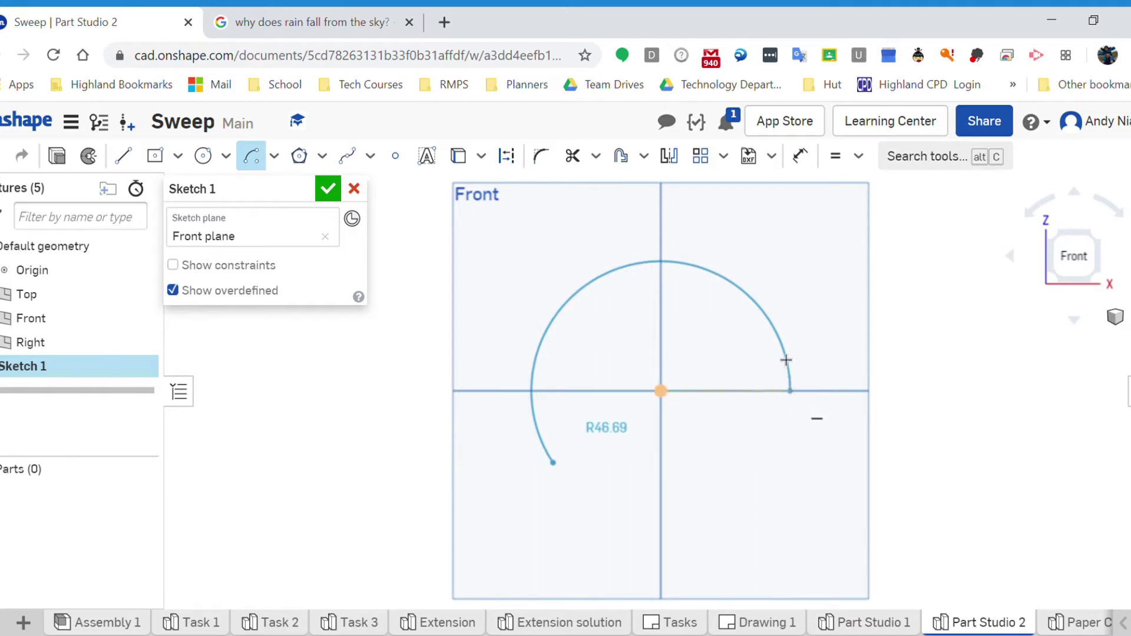
left_click(797, 392)
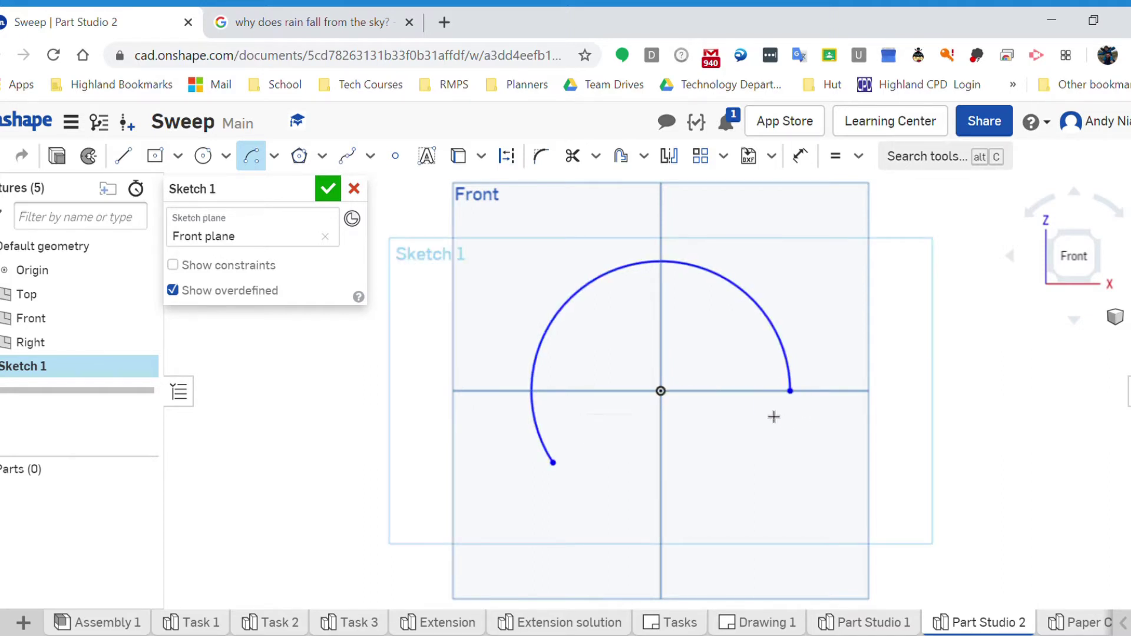
type("30")
key("Return")
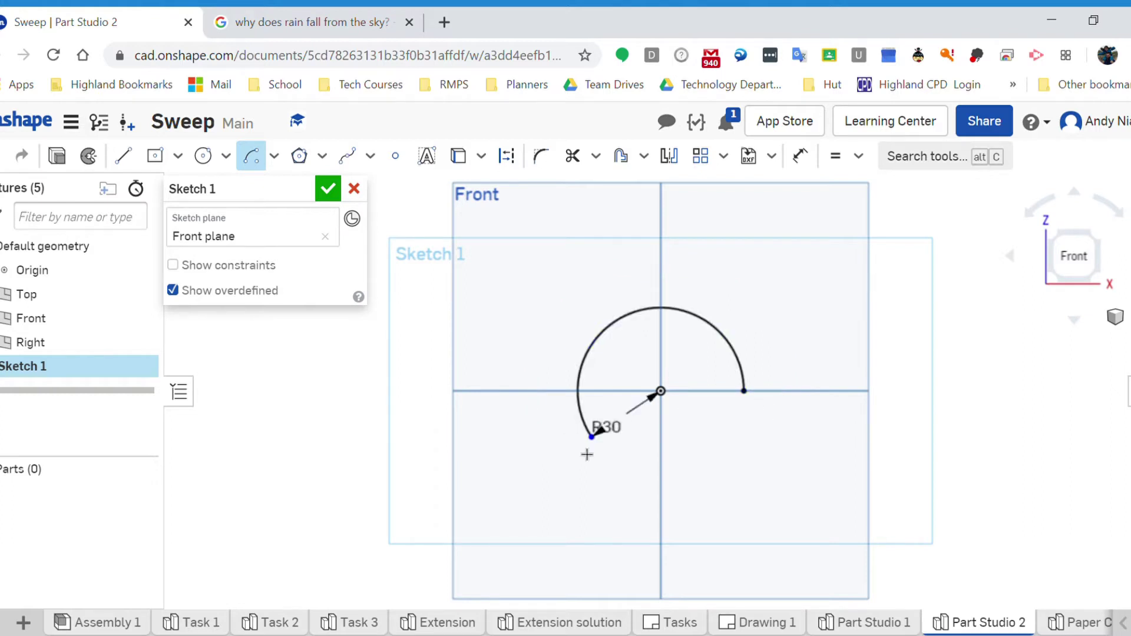
Step: Draw two construction lines from the arc's lower left end to the origin and from the origin horizontally to the arc's left side
scroll(587, 454, "up", 2)
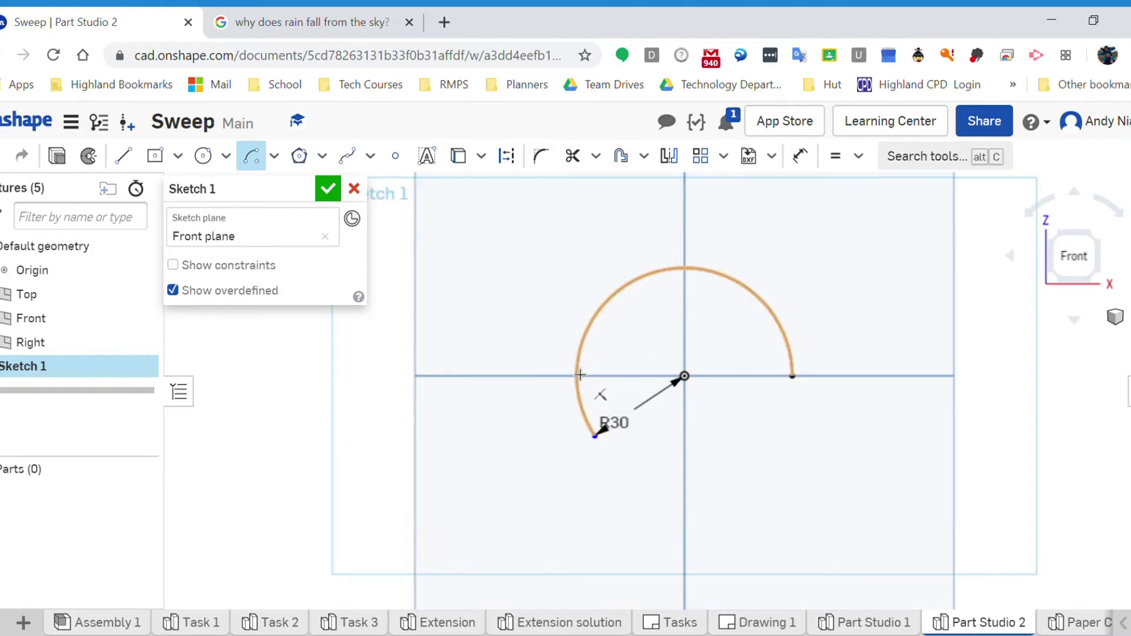
left_click(124, 156)
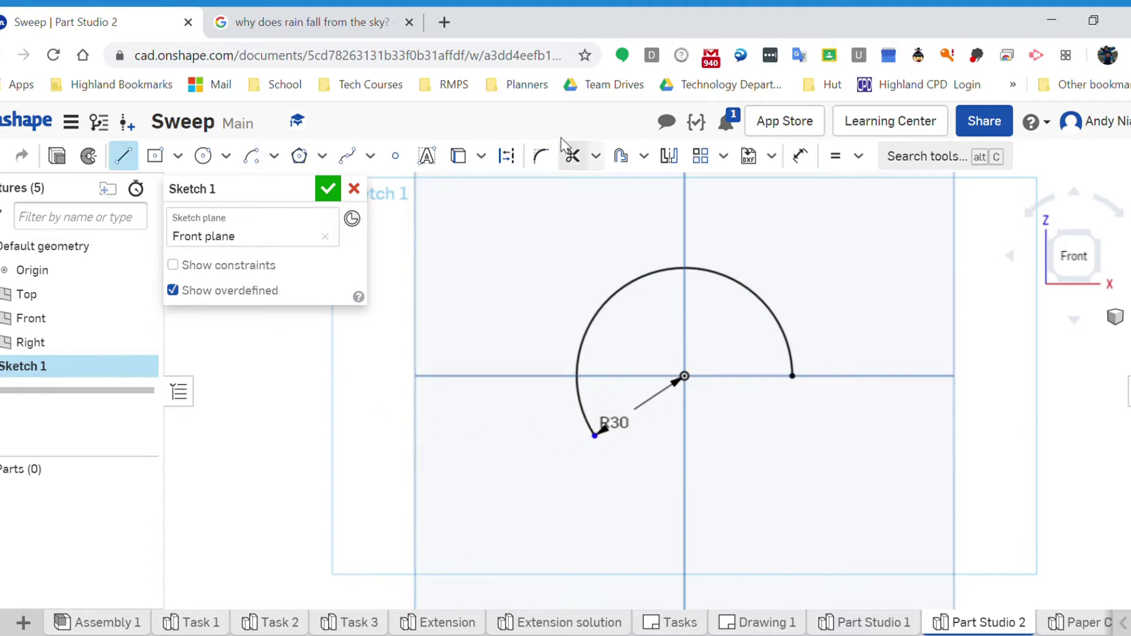
left_click(518, 165)
left_click(596, 437)
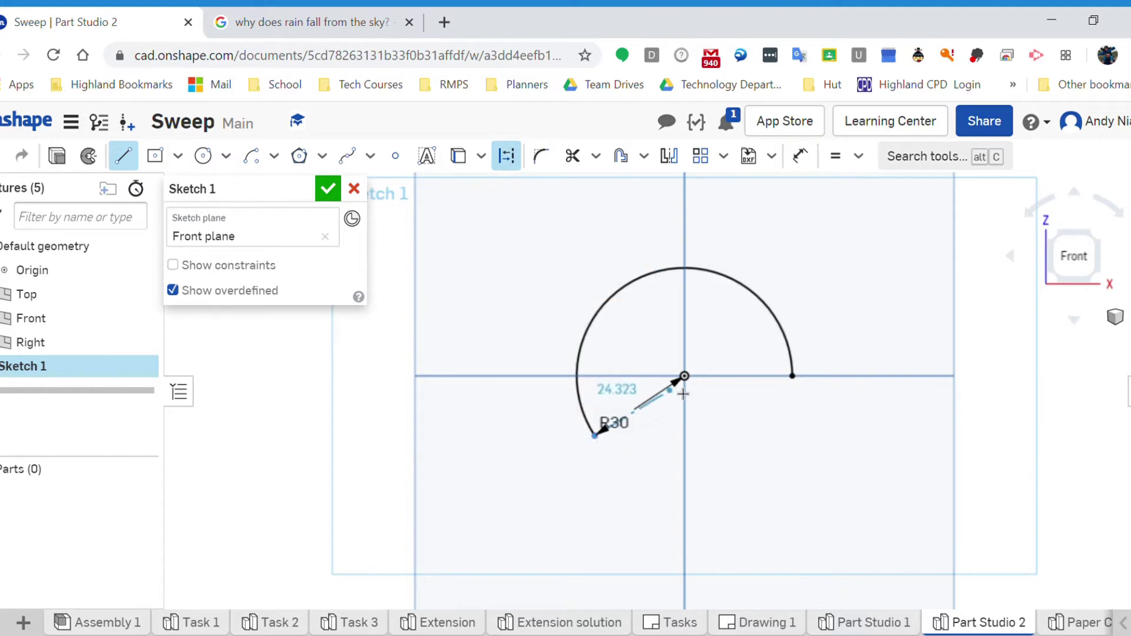
left_click(685, 377)
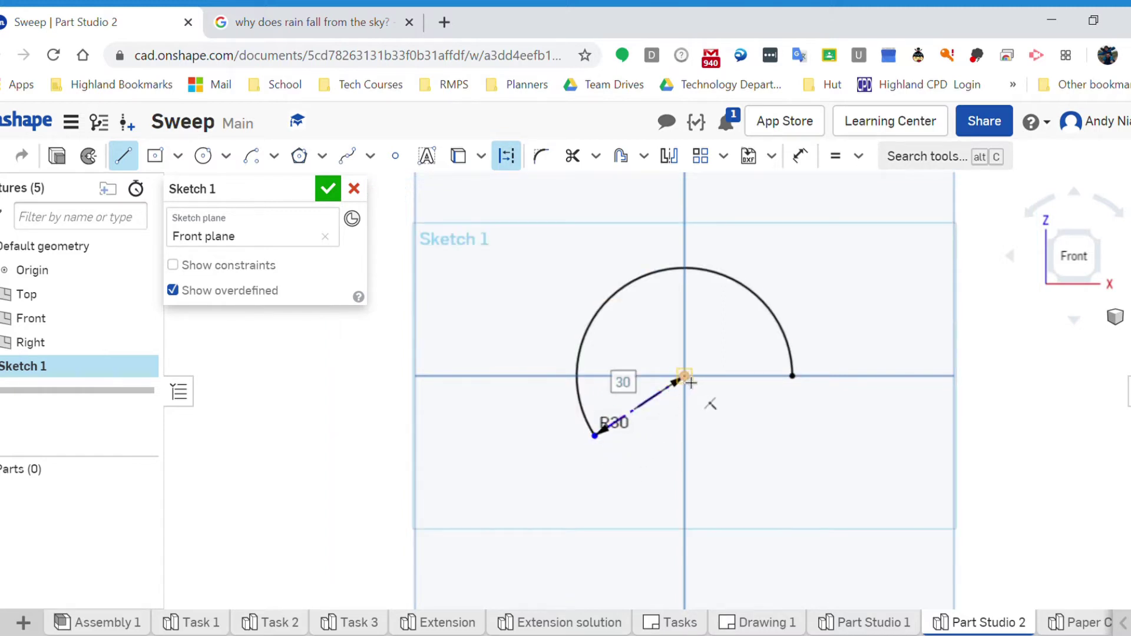
left_click(576, 376)
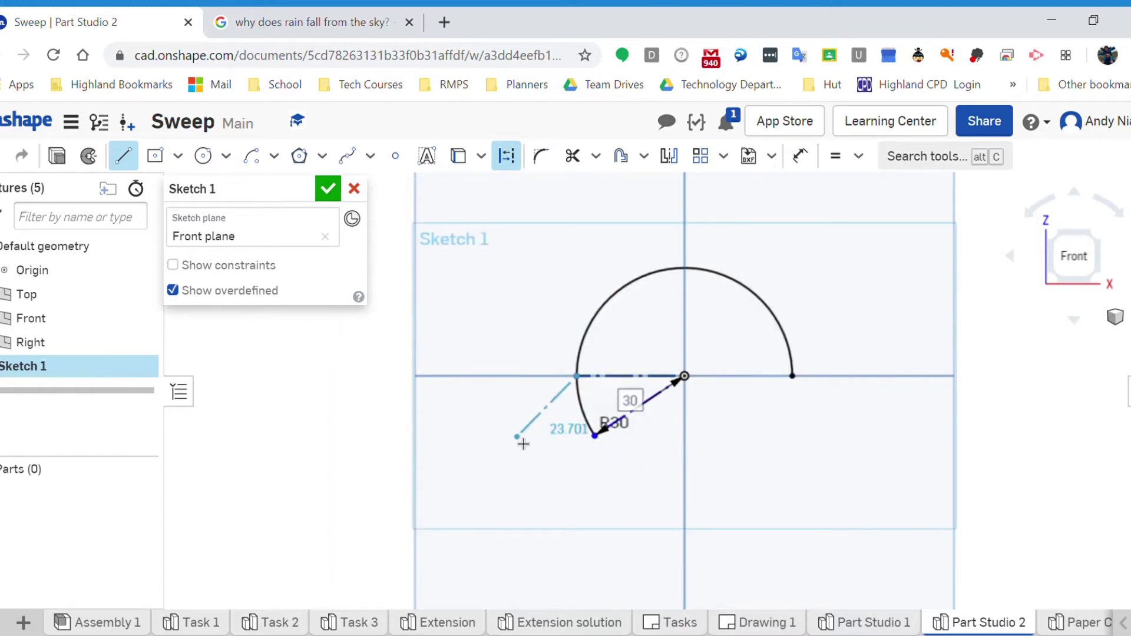
key("Escape")
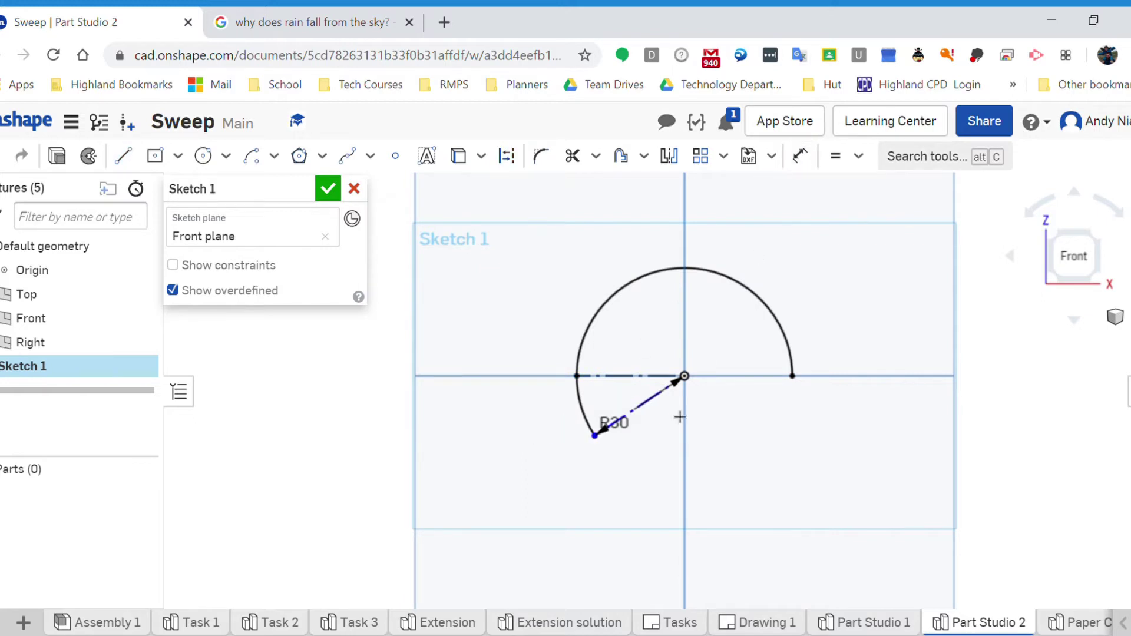
Step: Dimension the angle between the two construction lines as 30 degrees
key("d")
left_click(646, 397)
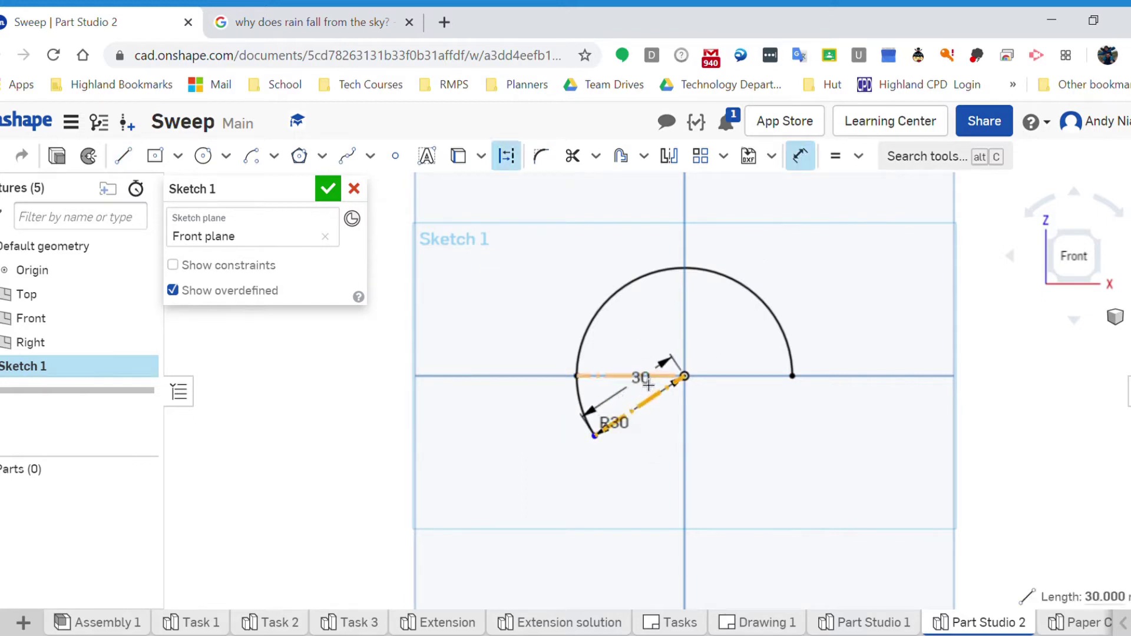
left_click(642, 376)
left_click(560, 422)
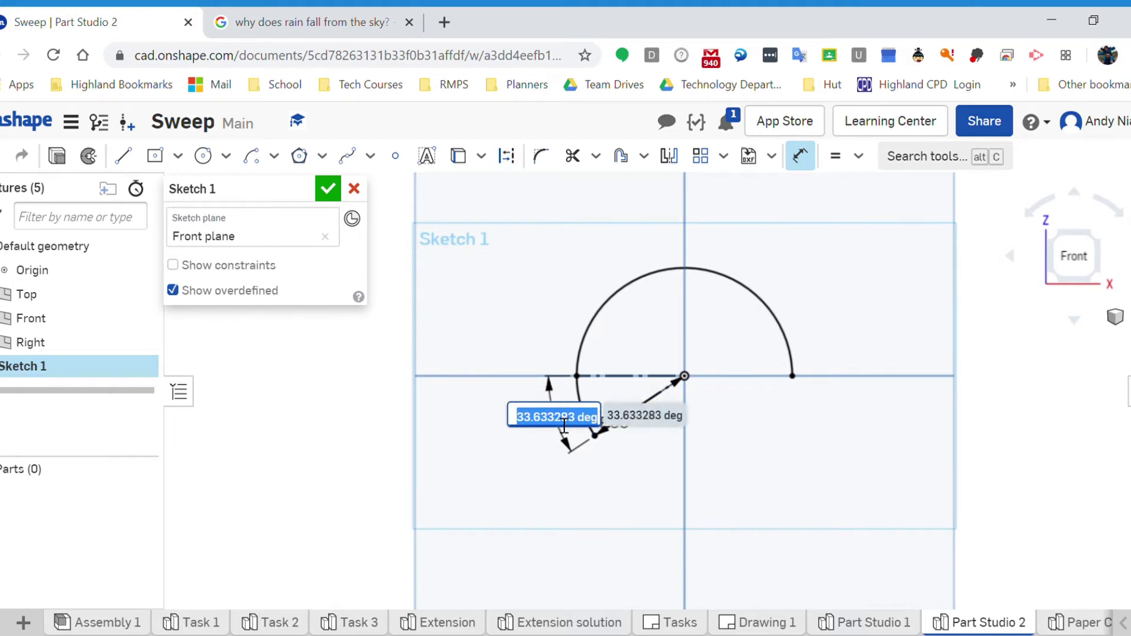
type("20")
key("Return")
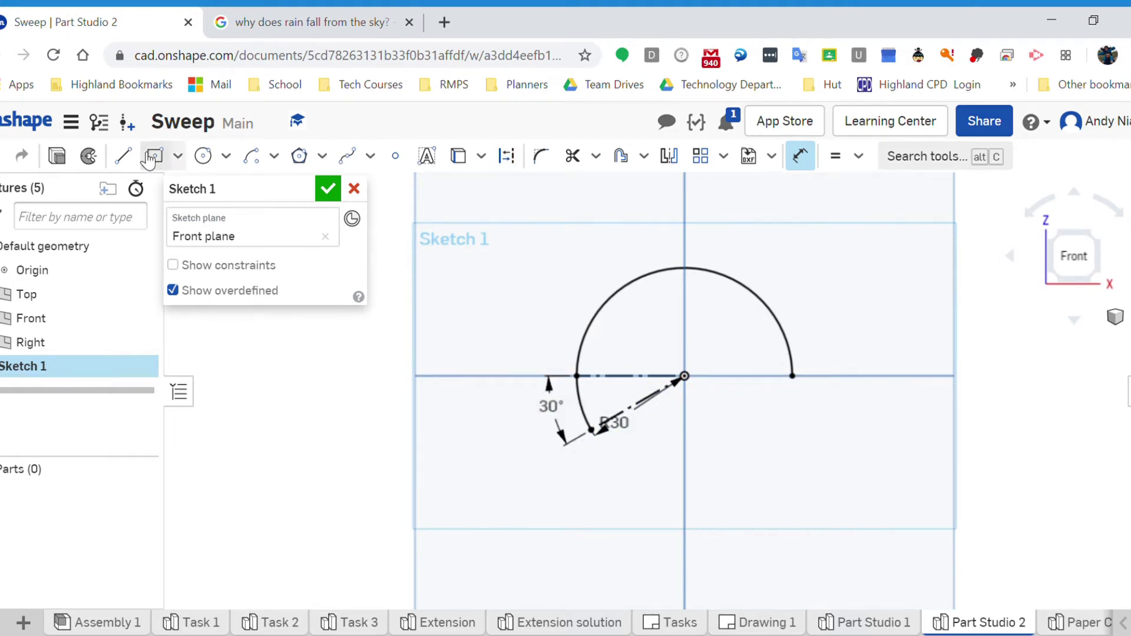
Step: Draw a vertical line 30 mm long downward from the arc's right end
left_click(123, 156)
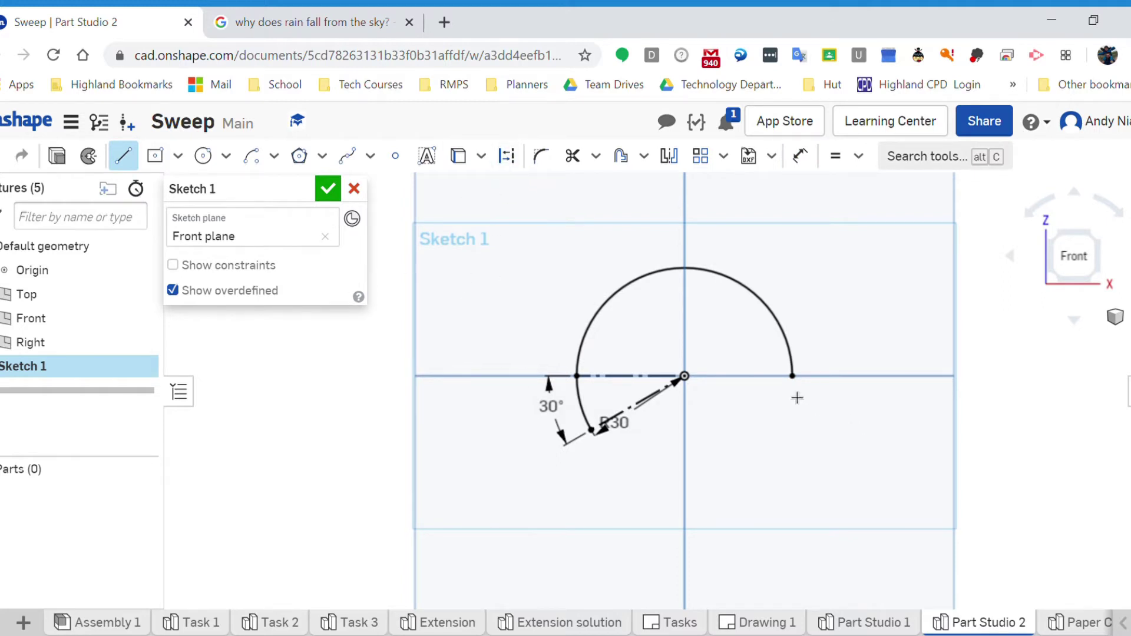
left_click(793, 375)
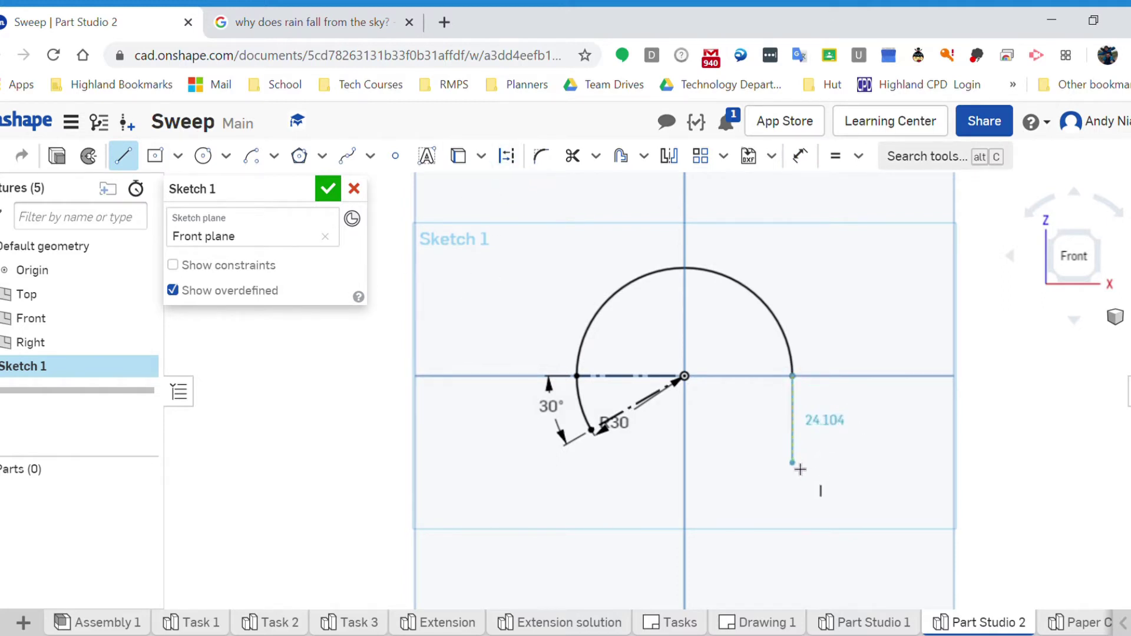
type("30")
key("Return")
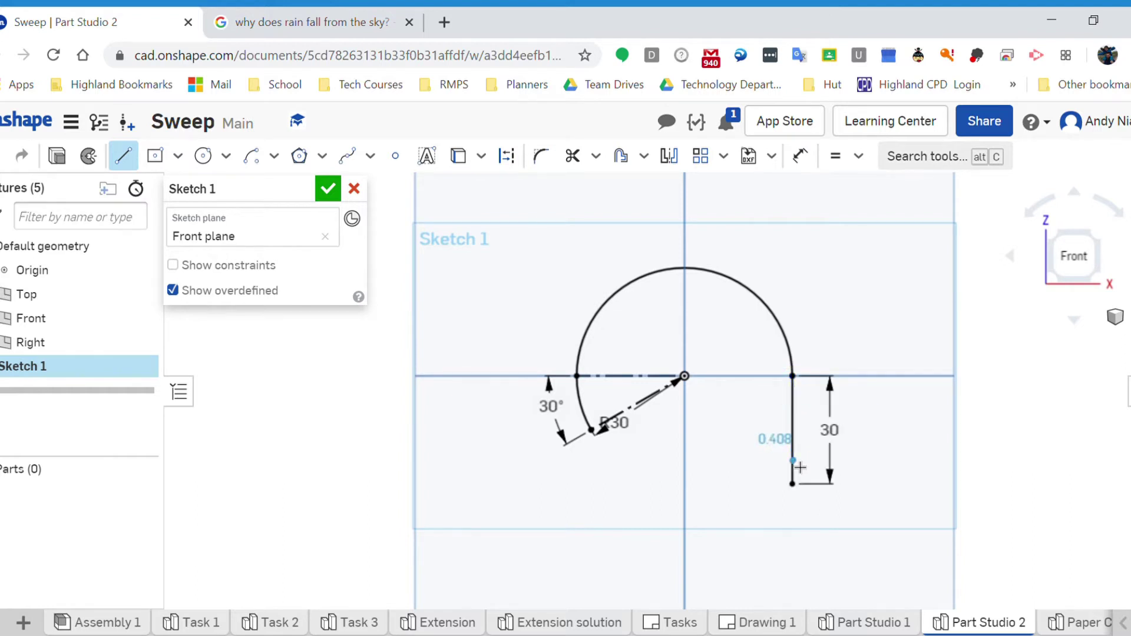
scroll(793, 465, "down", 2)
mouse_move(790, 465)
middle_mouse_down()
mouse_move(783, 417)
mouse_move(772, 421)
middle_mouse_up()
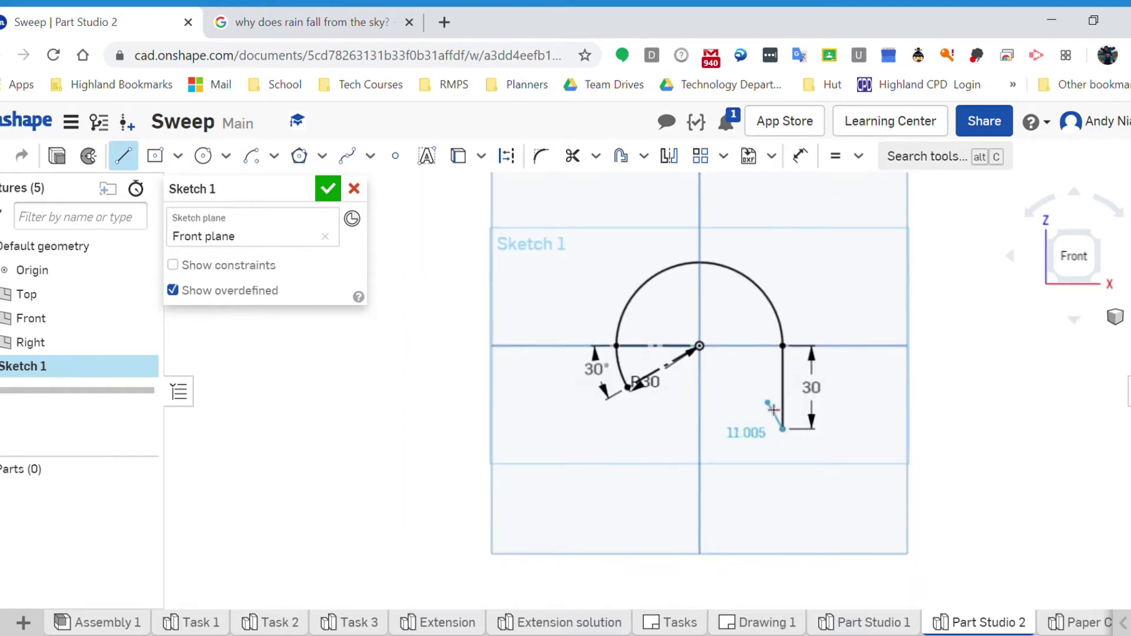
key("Escape")
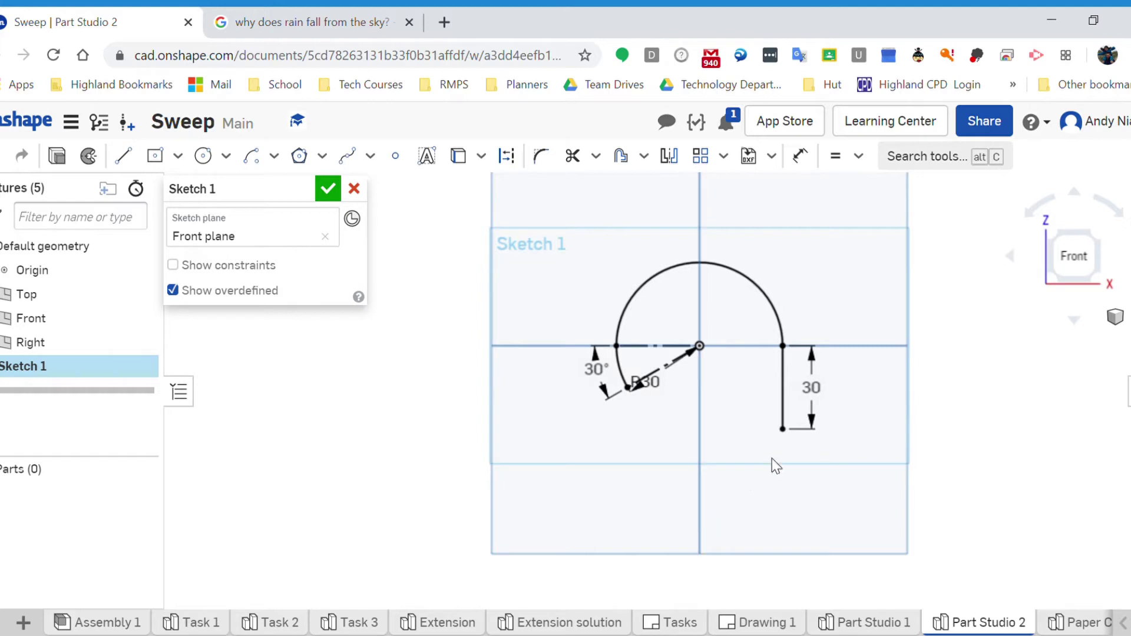
Step: Sketch a tangent arc from the lower end of the vertical line, curving down to the left
left_click(274, 155)
left_click(292, 221)
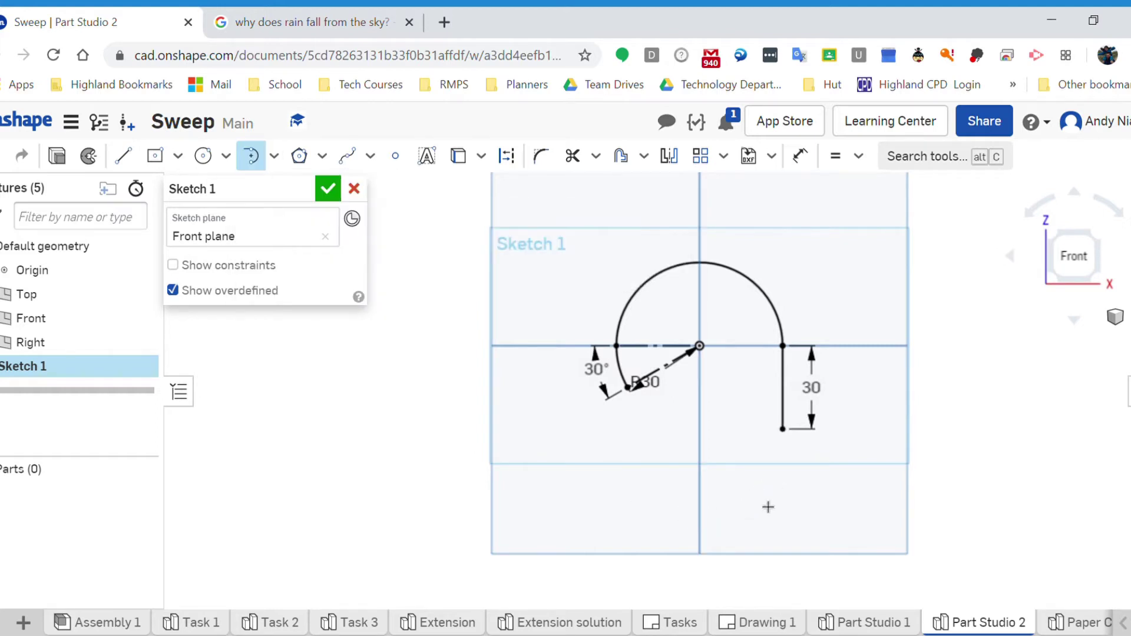
left_click(784, 430)
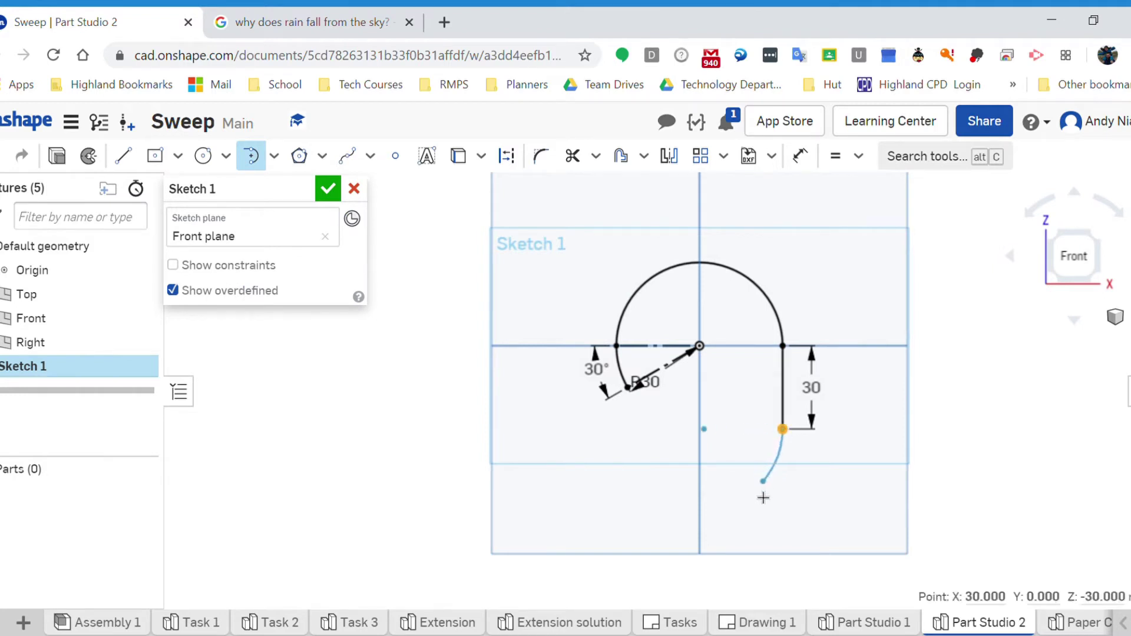
left_click(738, 520)
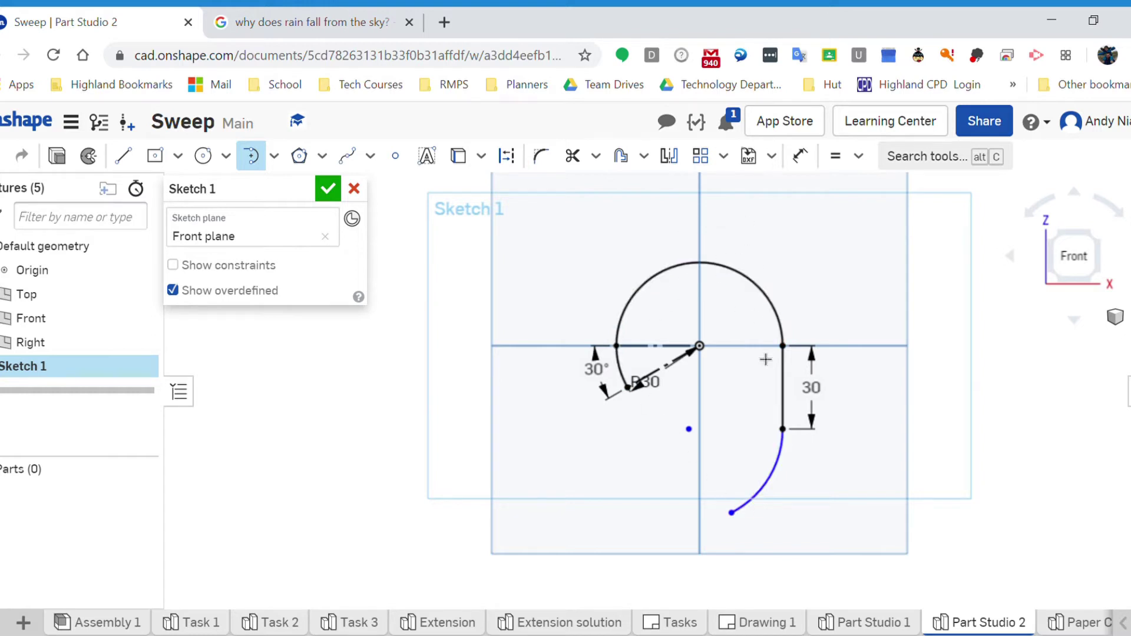
Step: Apply an Equal constraint between the upper hook arc and the lower tangent arc
left_click(836, 158)
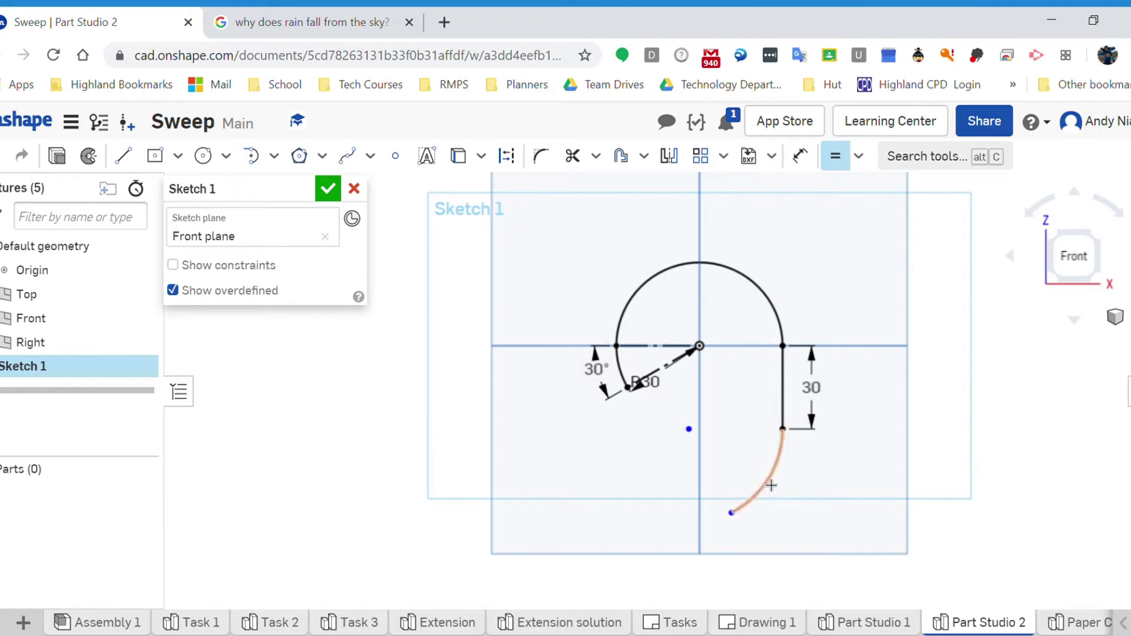
left_click(636, 308)
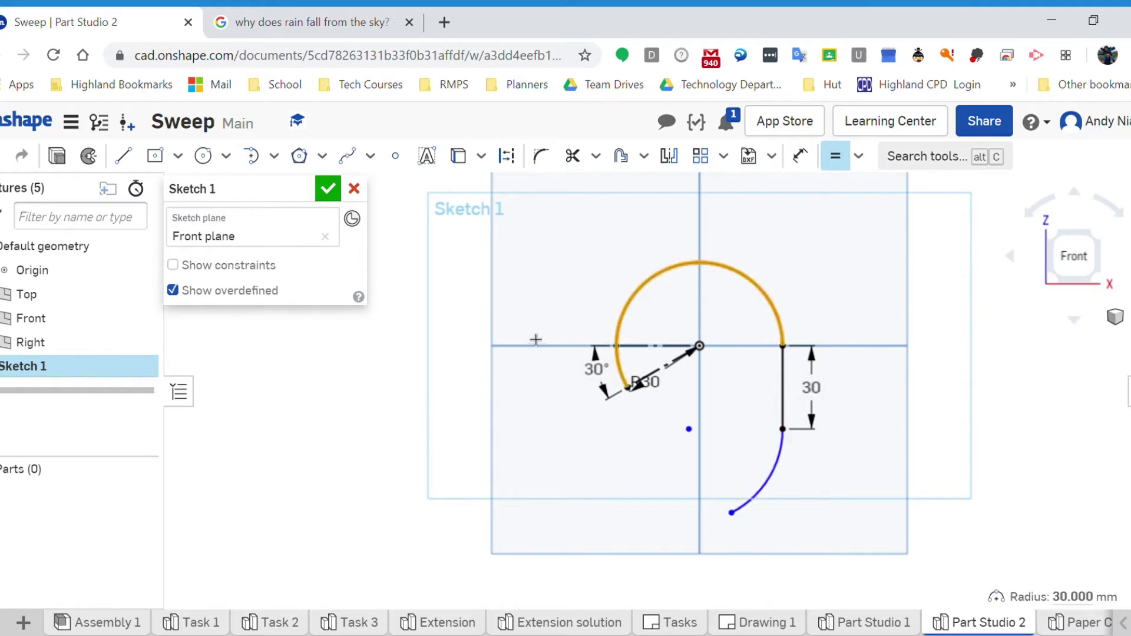
left_click(778, 486)
key("Escape")
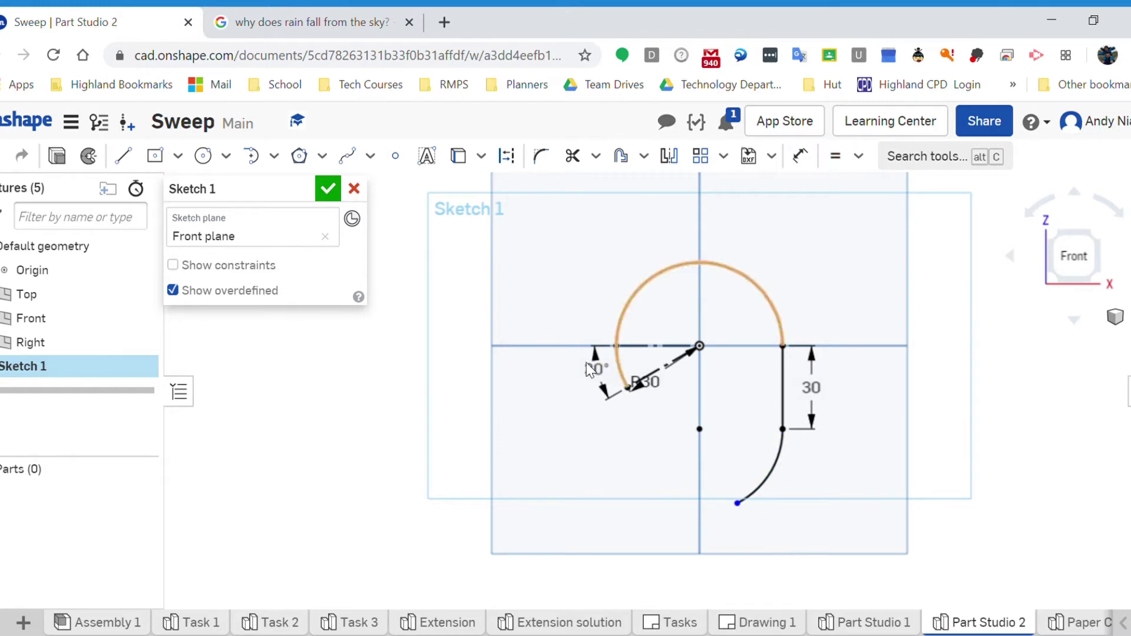
Step: Move the upper arc's radius dimension clear of the construction line and set the radius to 40 mm
left_click_drag(659, 395, 676, 433)
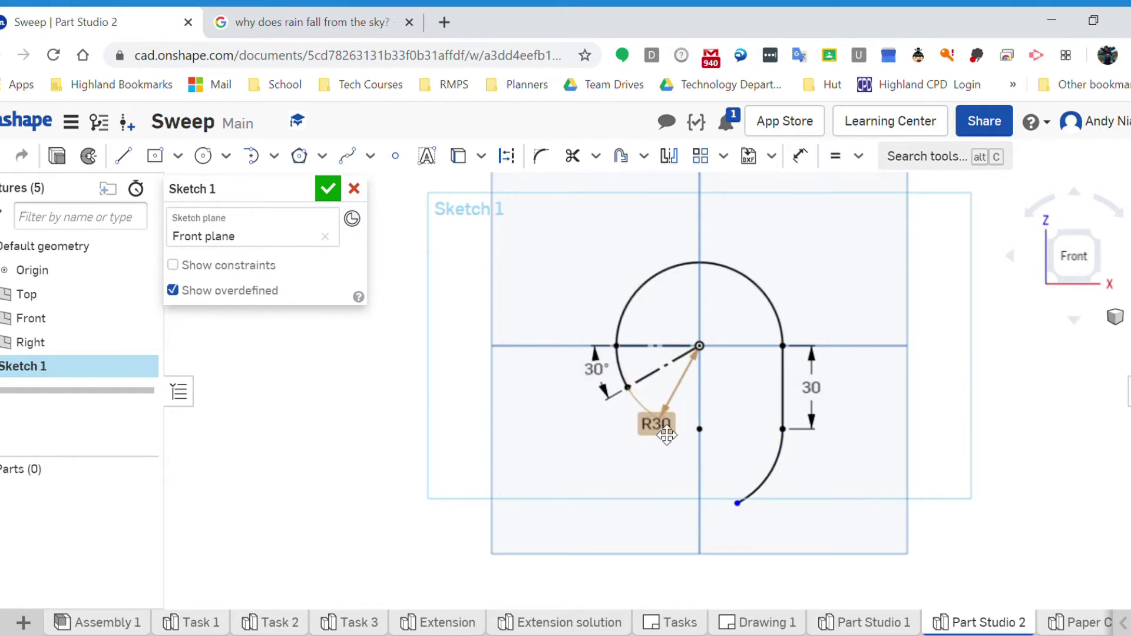
double_click(671, 429)
type("40")
key("Return")
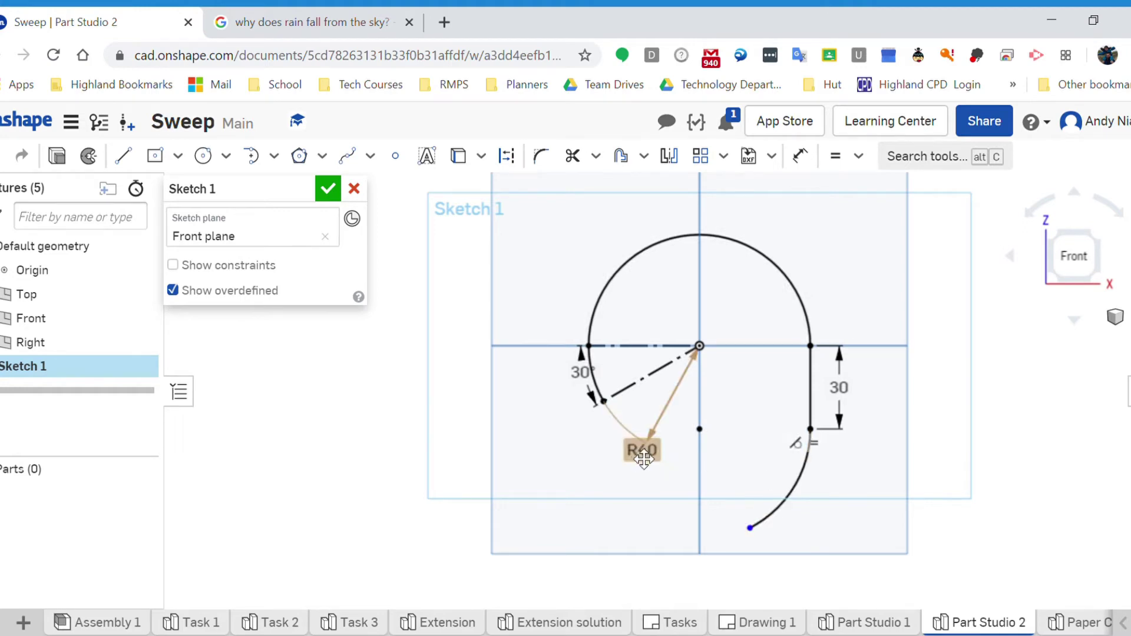
Step: Set the radius of the upper hook arc to 30 mm
double_click(642, 450)
type("3")
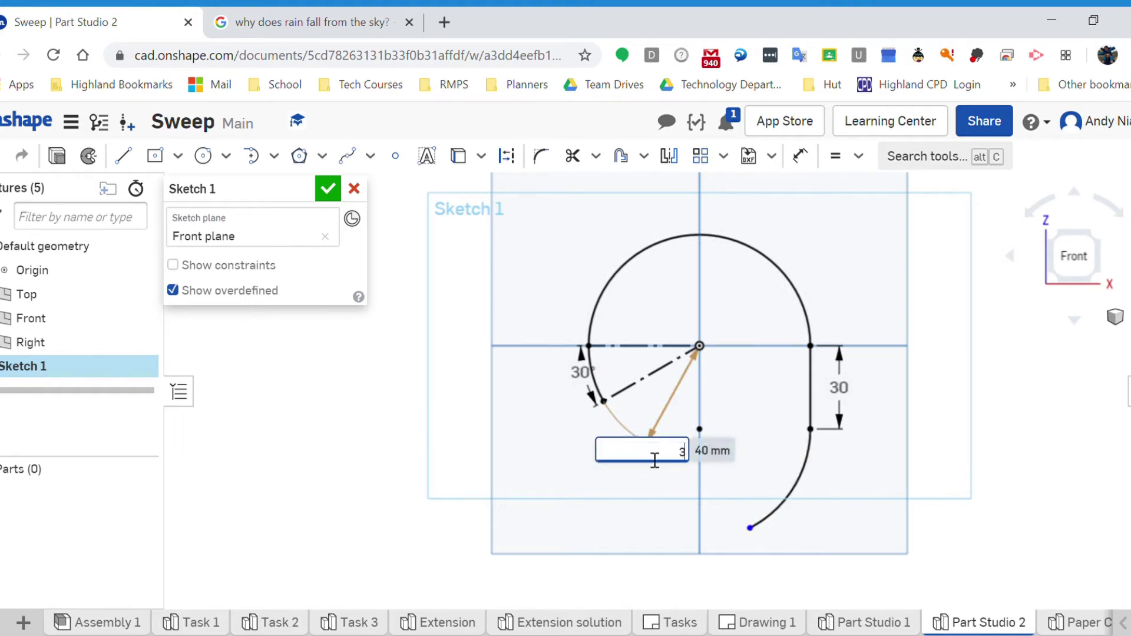
type("0")
key("Return")
Step: Draw a line about 137 mm long from the lower hook arc's free end, tangent to it and sloping down to the left
key("f")
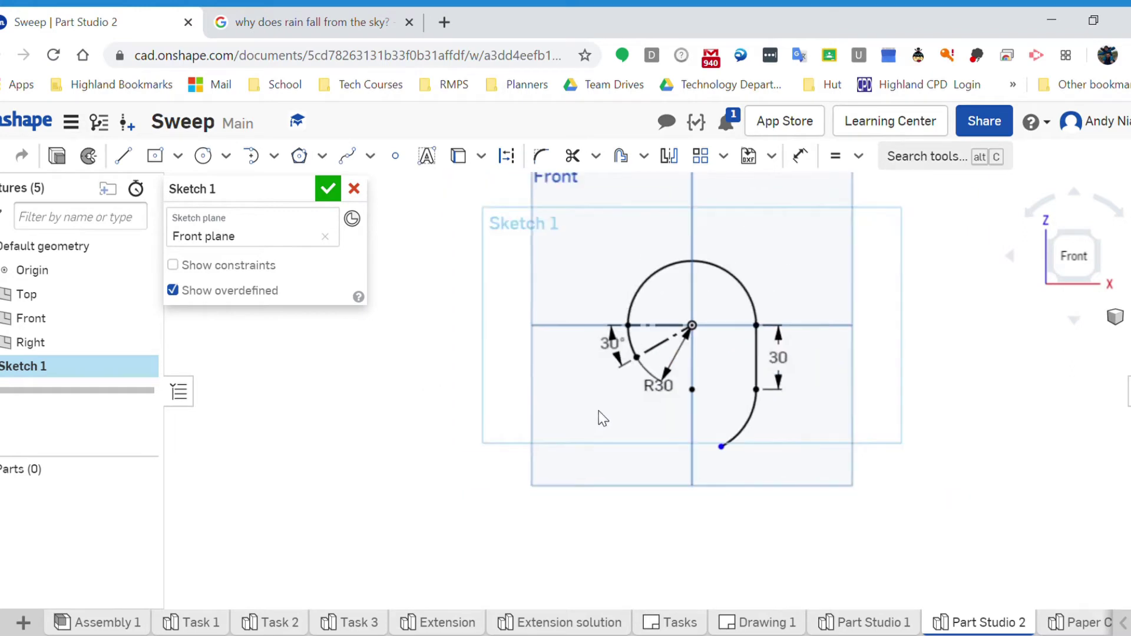
left_click(123, 156)
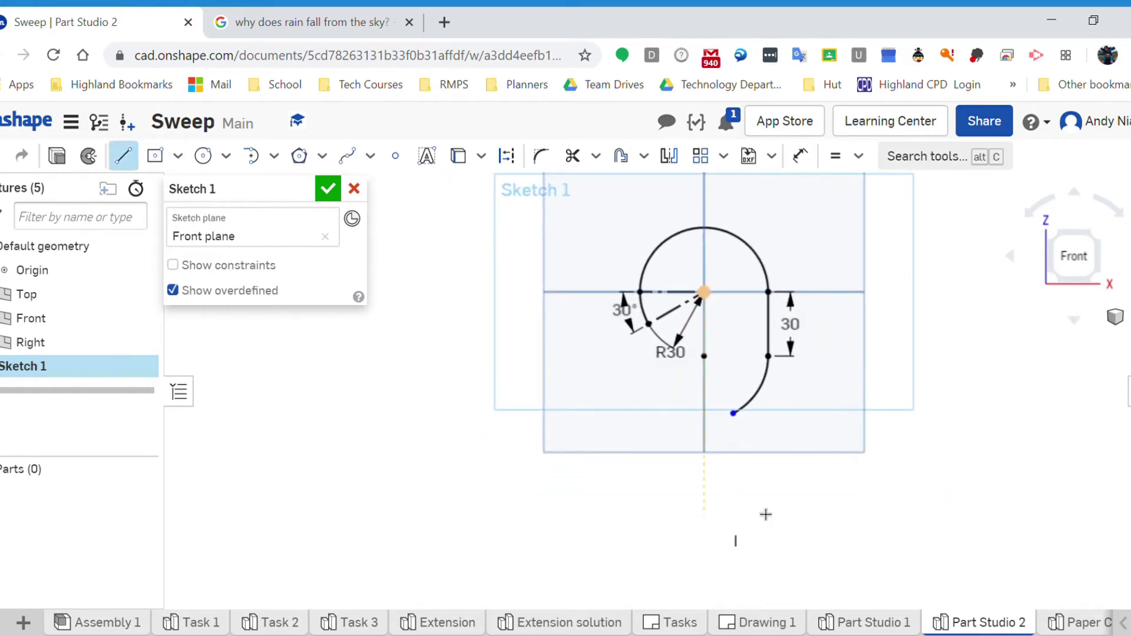
left_click(734, 413)
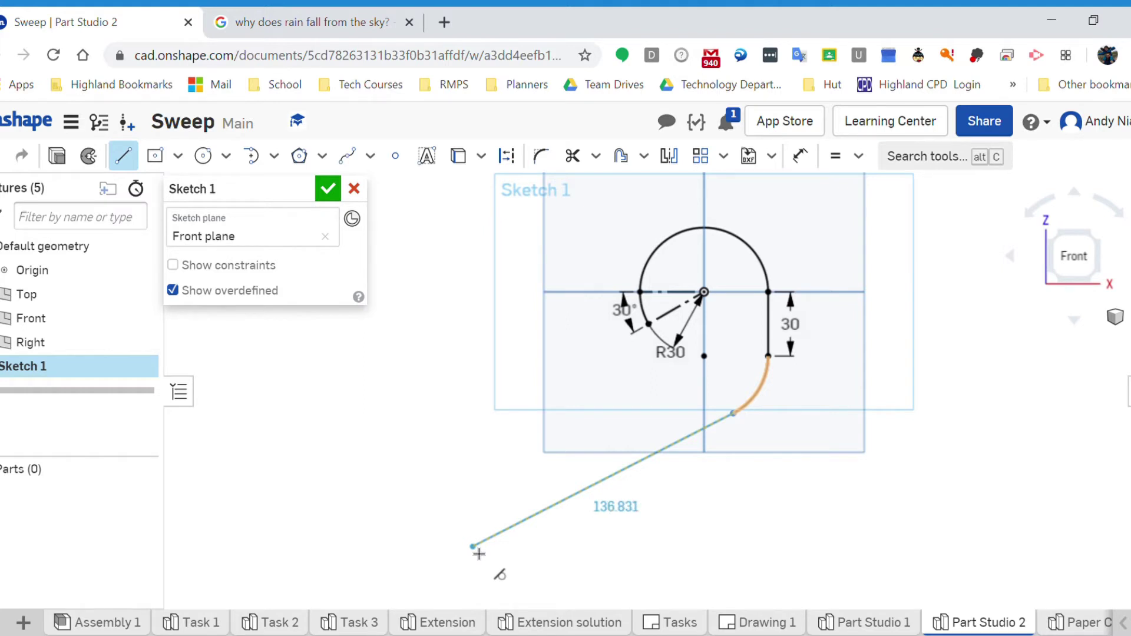
left_click(472, 546)
Step: Sketch a tangent arc from the lower end of the sloping line, curving round counterclockwise to end below its centre
middle_click_drag(462, 552, 465, 436)
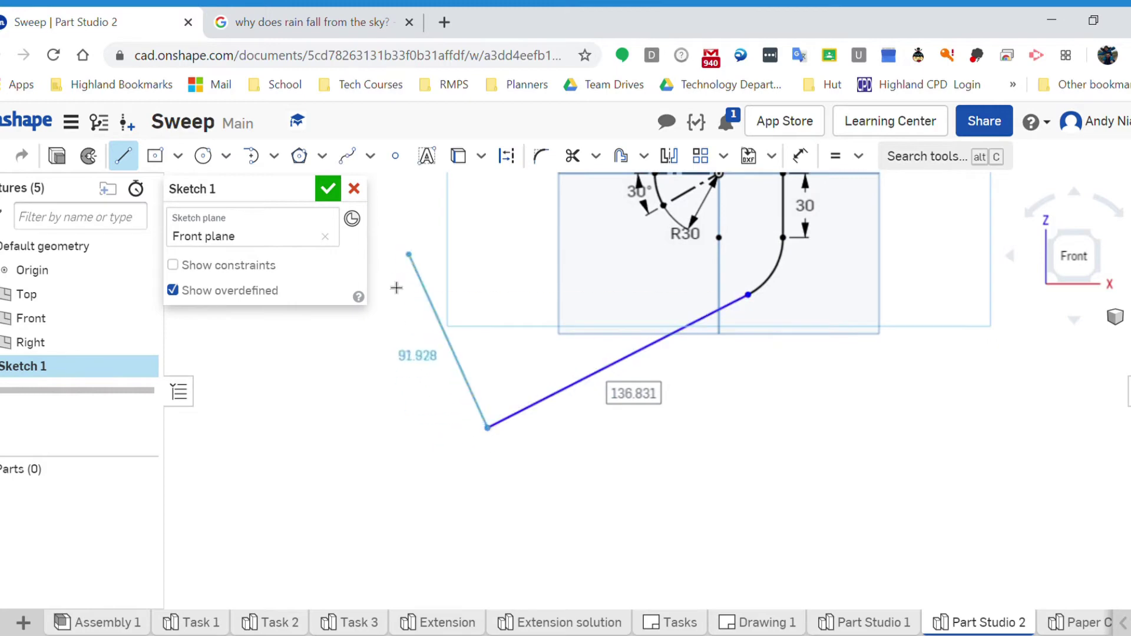
left_click(254, 156)
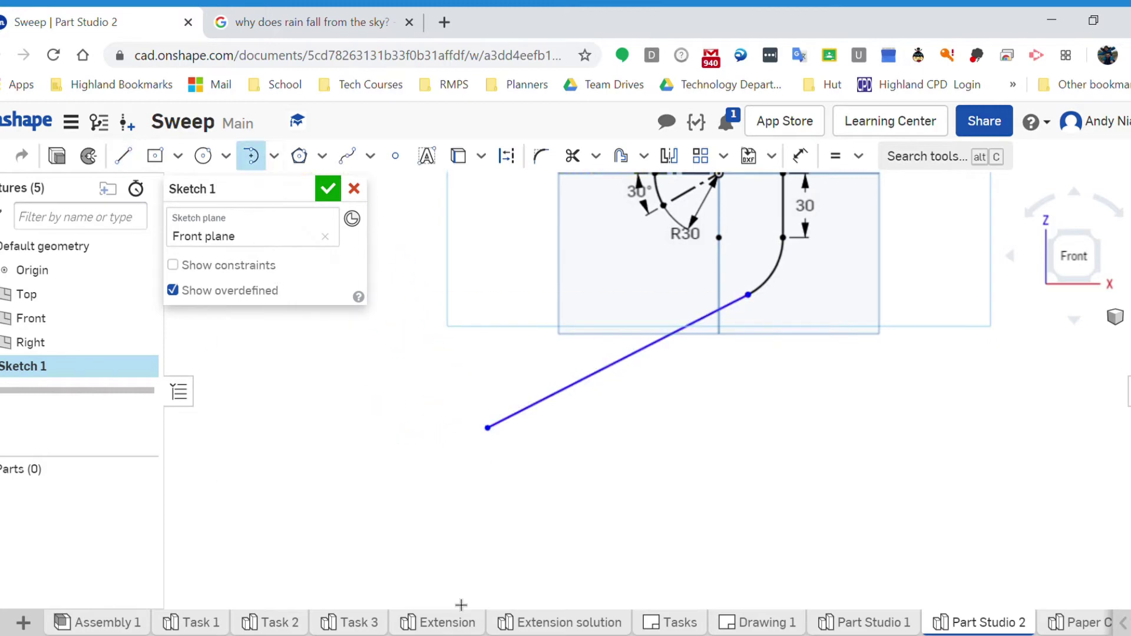
left_click(500, 435)
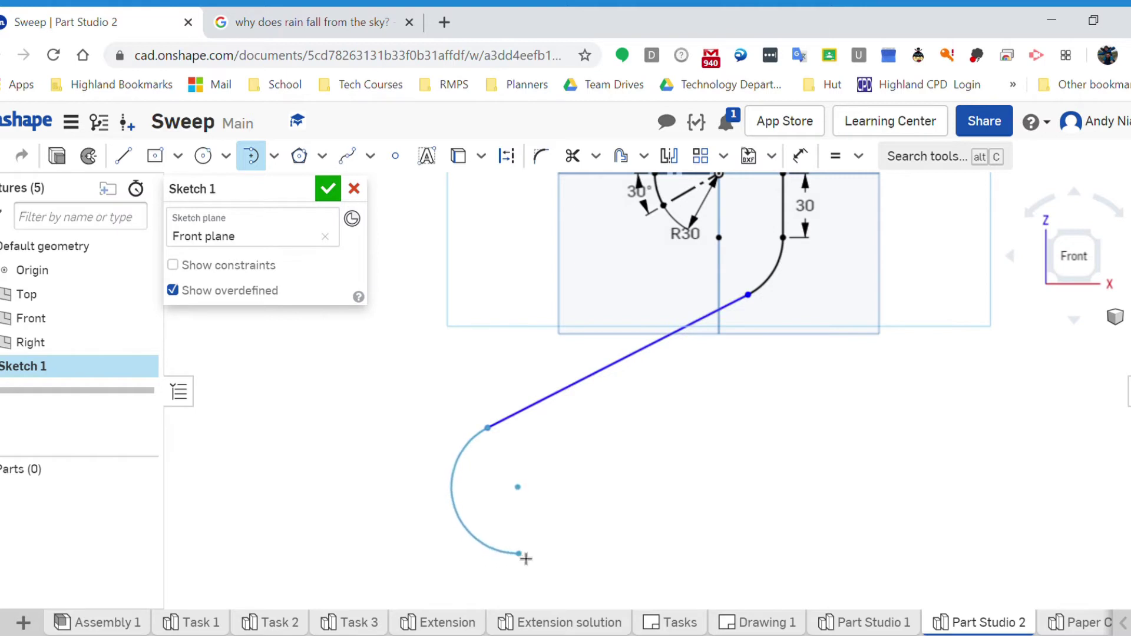
left_click(519, 558)
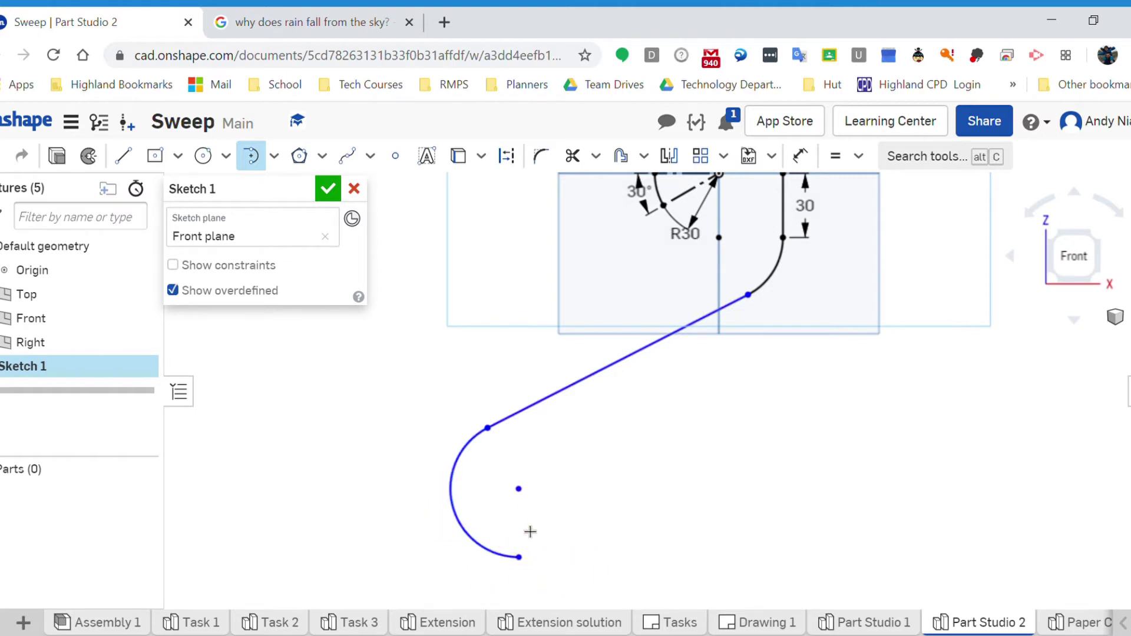
Step: Apply a Vertical constraint between the left end arc's centre and its lower endpoint
left_click(858, 156)
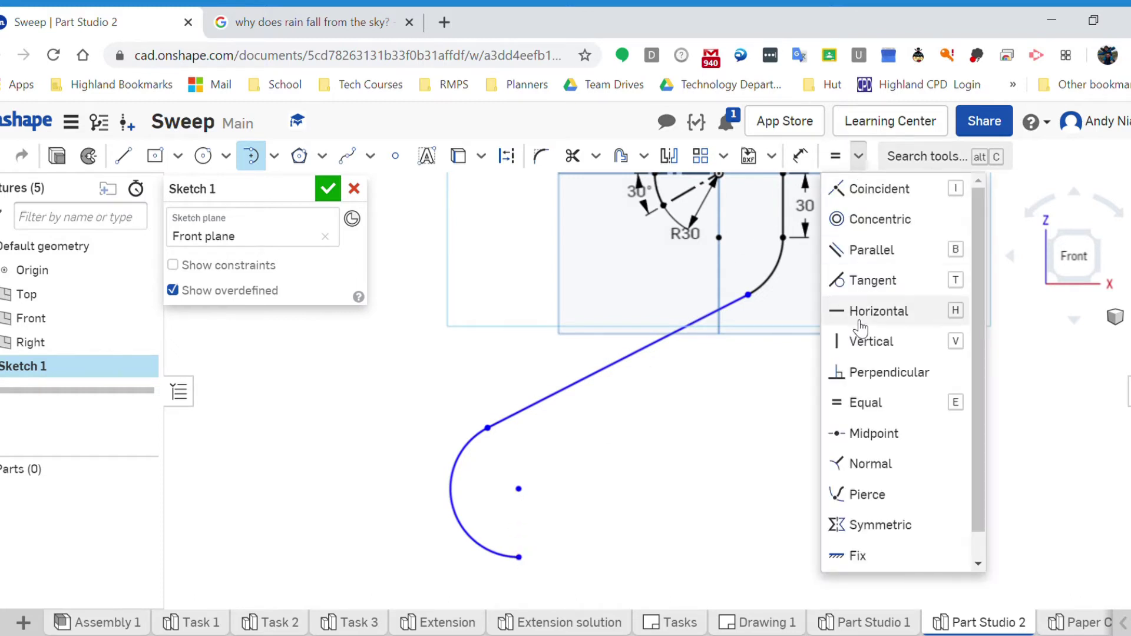
left_click(878, 338)
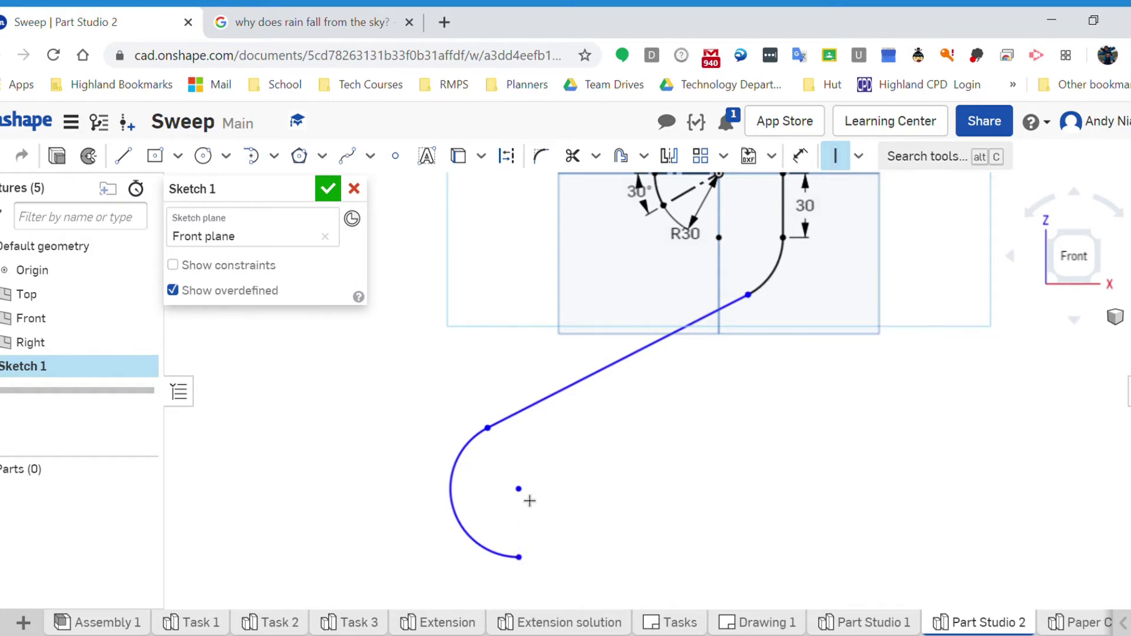
left_click(519, 557)
key("d")
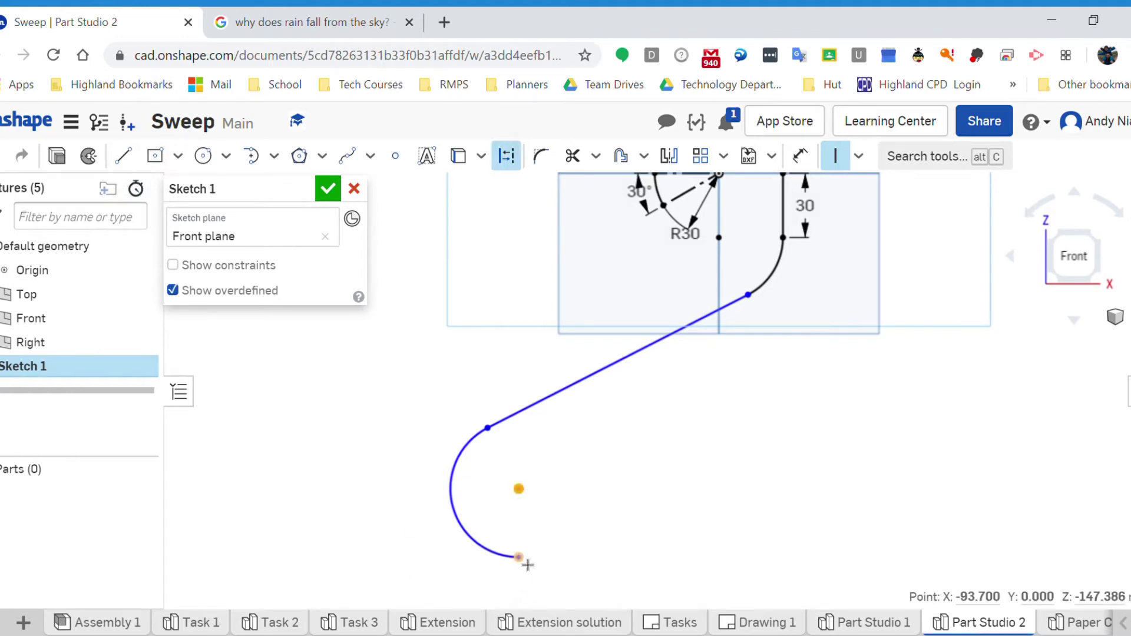
key("Escape")
Step: Draw a horizontal line about 256 mm long to the right from the left end arc's lower endpoint
left_click(124, 155)
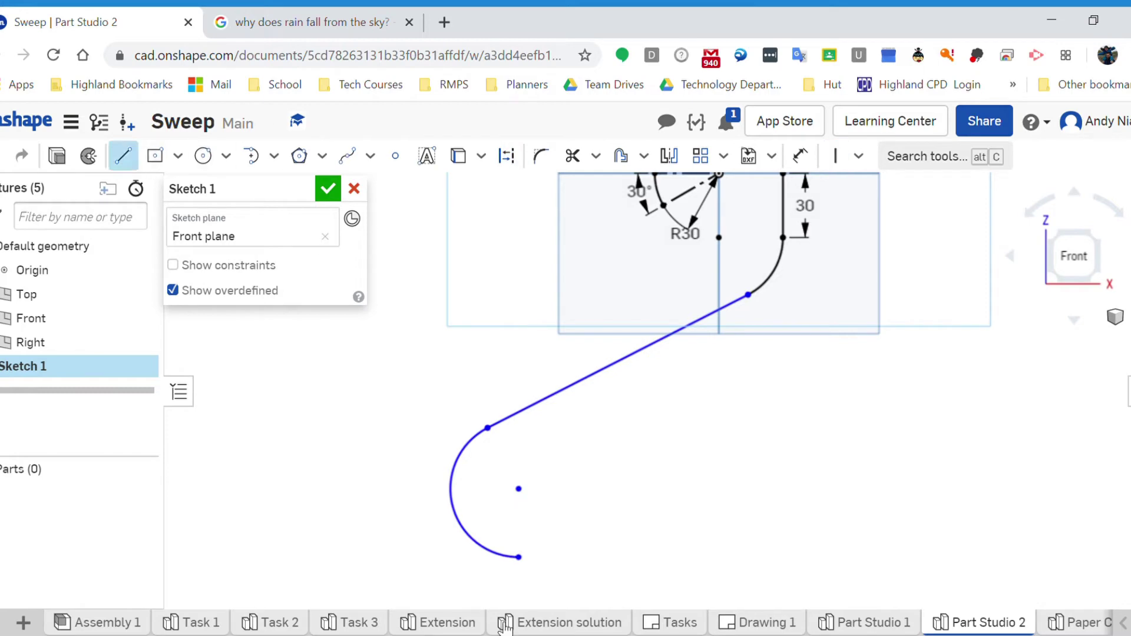
left_click(519, 557)
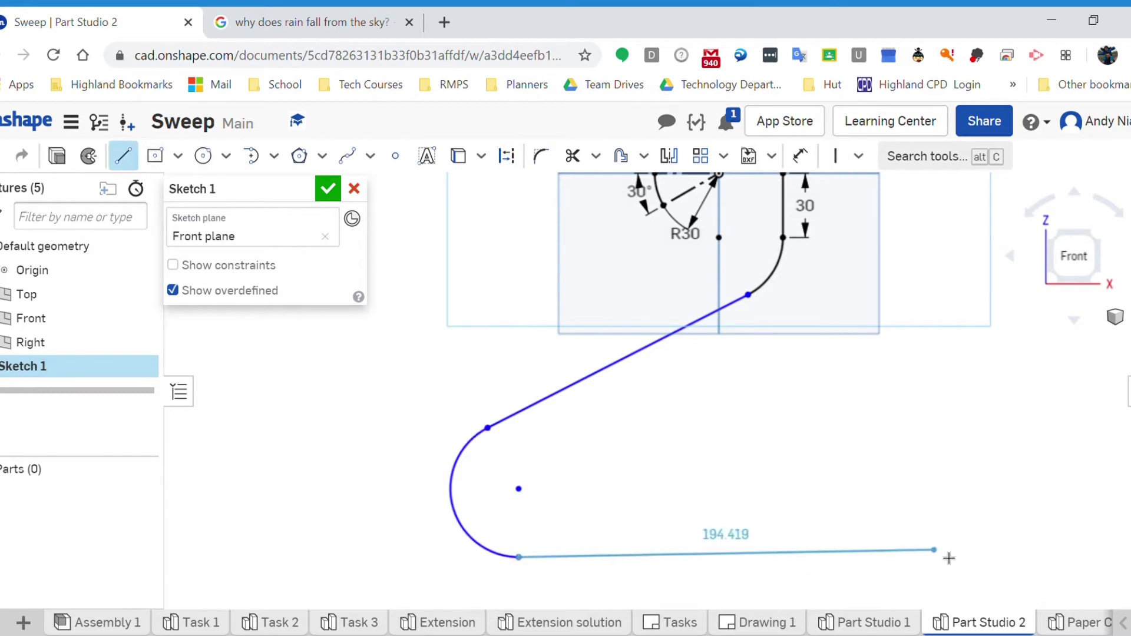
left_click(1063, 558)
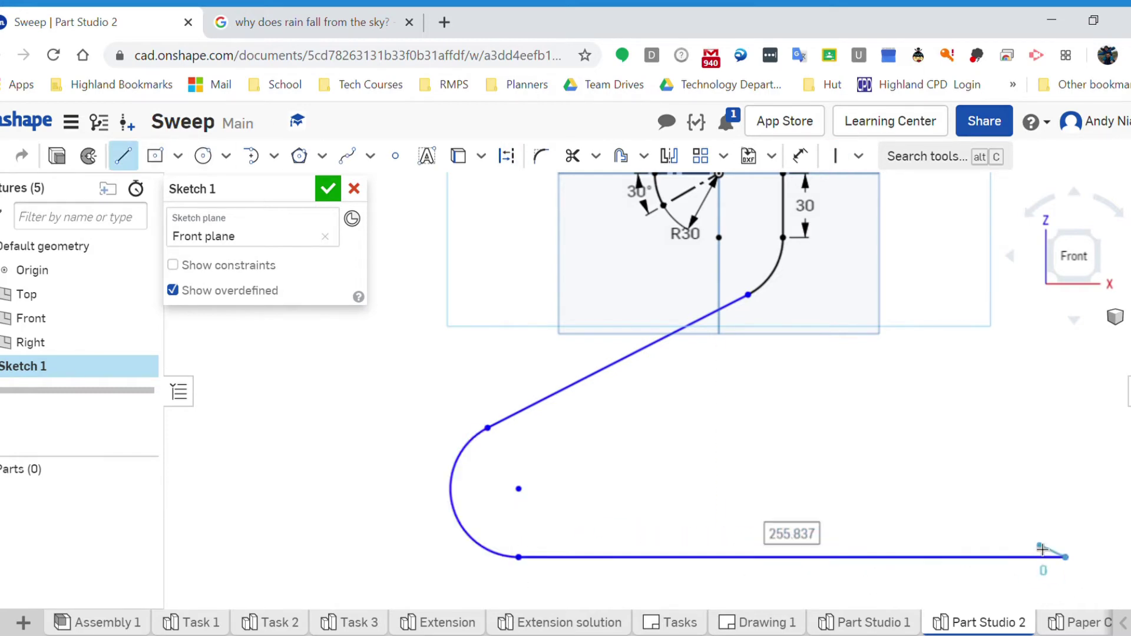
Step: Sketch a tangent arc from the right end of the bottom line, curving upward and back to the left
scroll(870, 534, "down", 2)
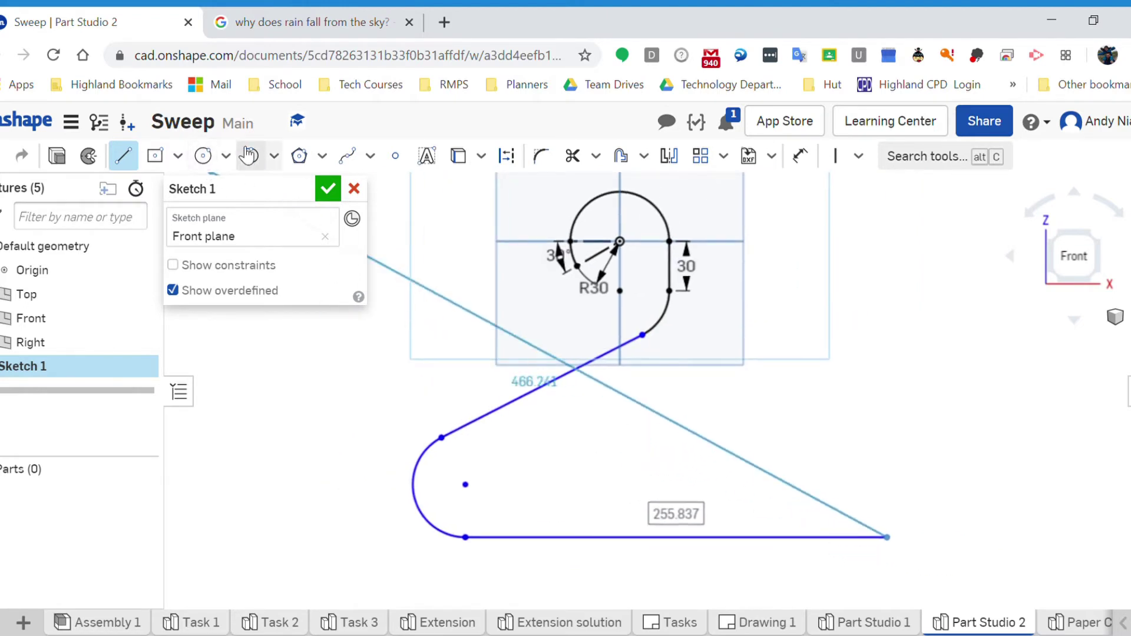
key("t")
left_click(894, 539)
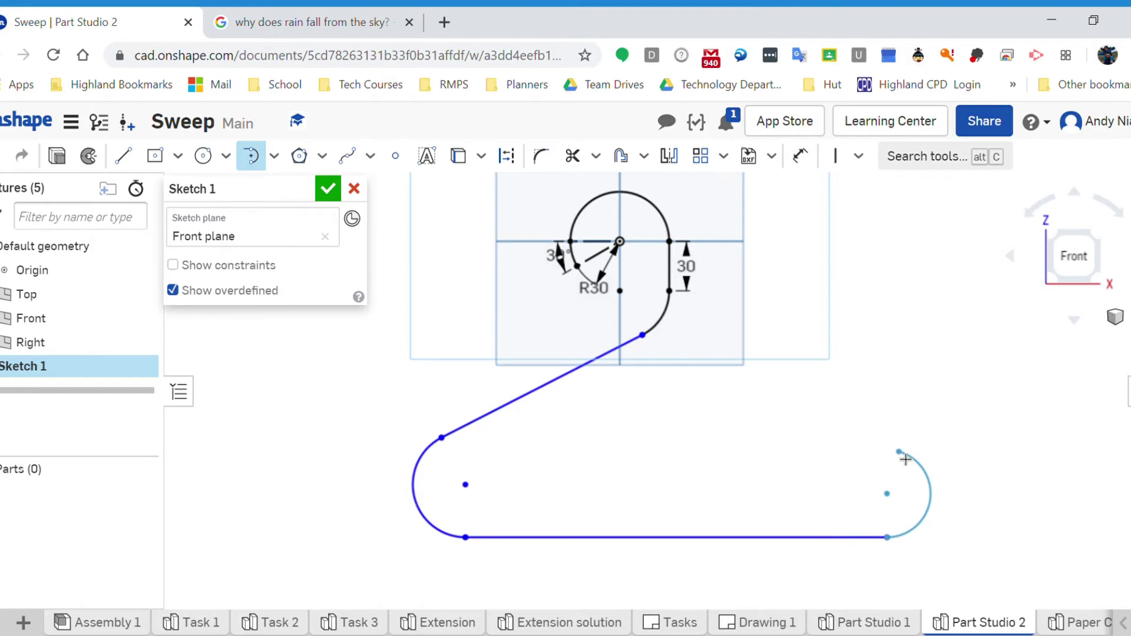
left_click(899, 452)
Step: Draw a 160 mm line tangent to the right end arc from its upper end, sloping up to the left
left_click(125, 157)
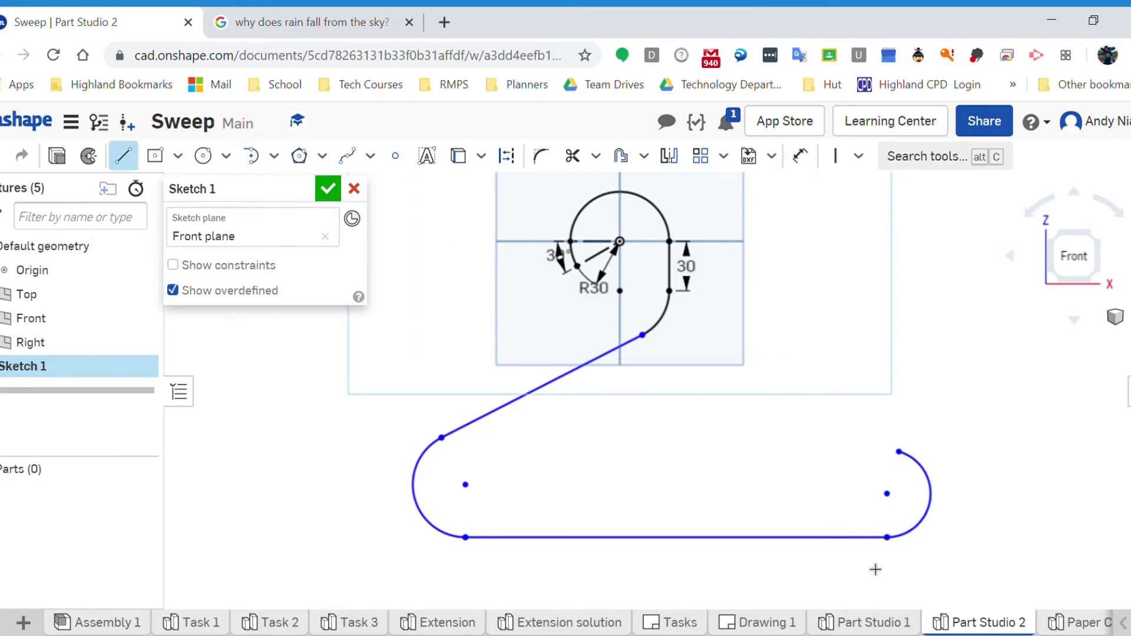
left_click(899, 452)
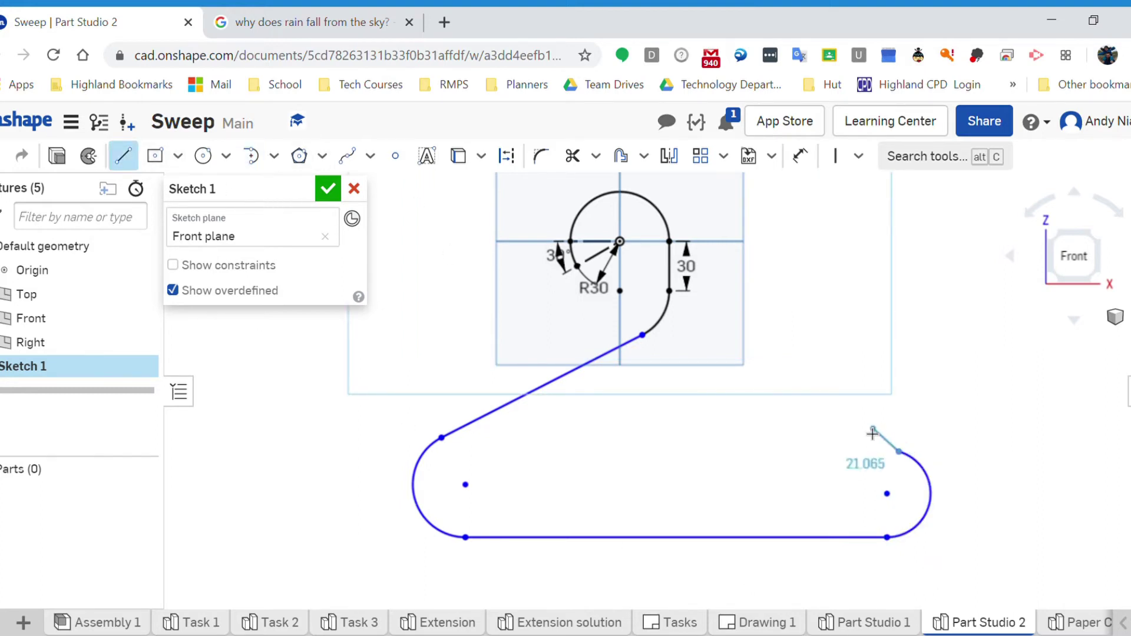
left_click(806, 425)
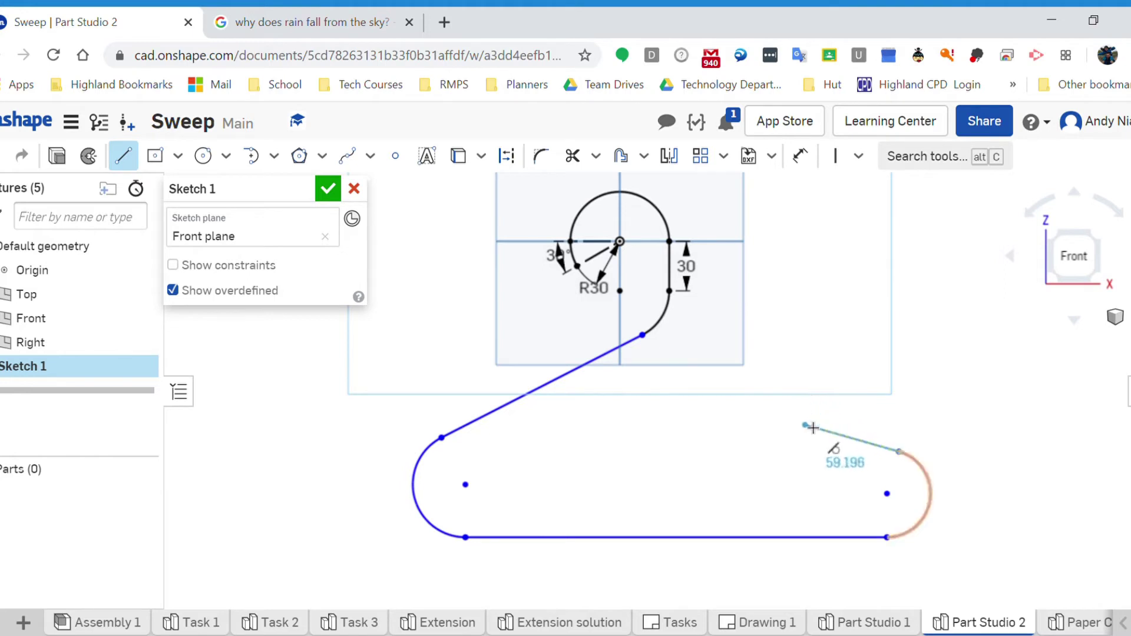
type("16")
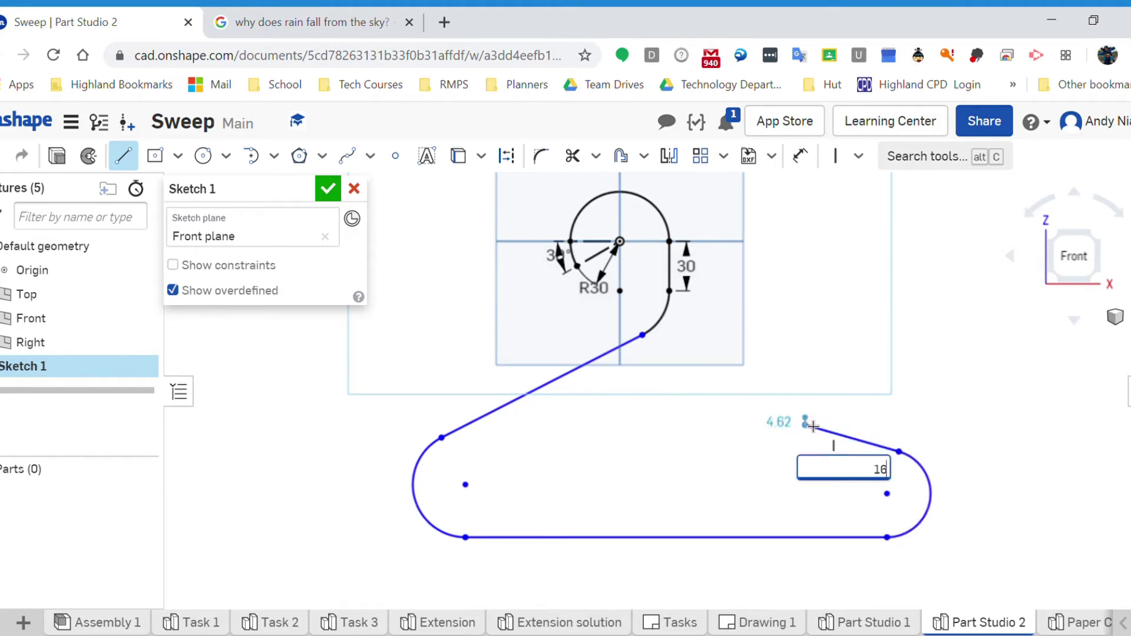
type("0")
key("Return")
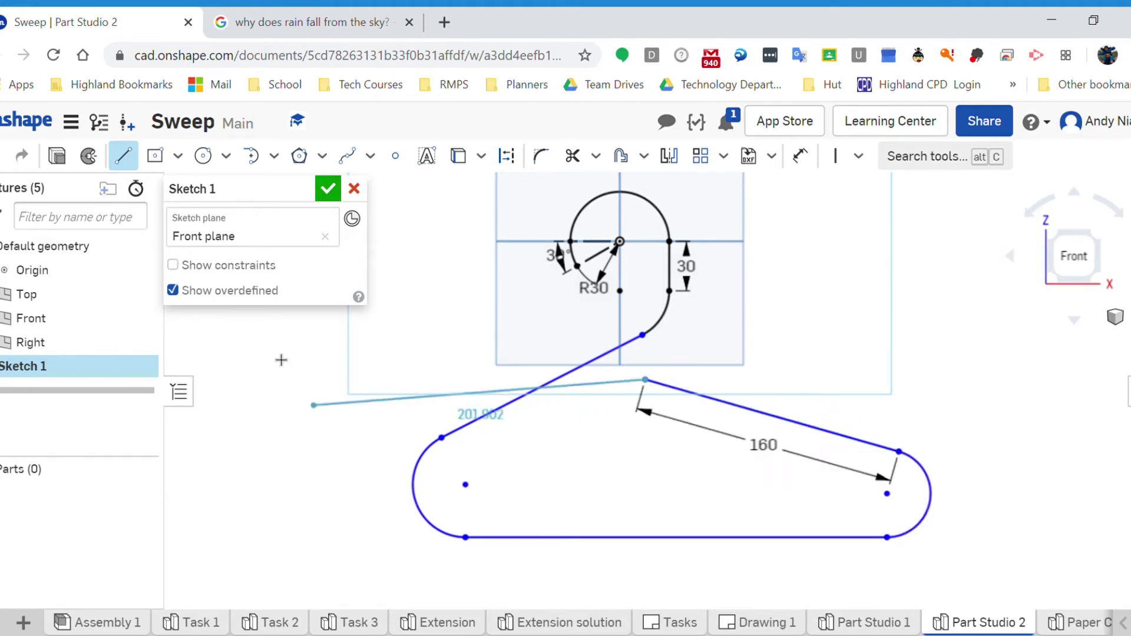
key("Escape")
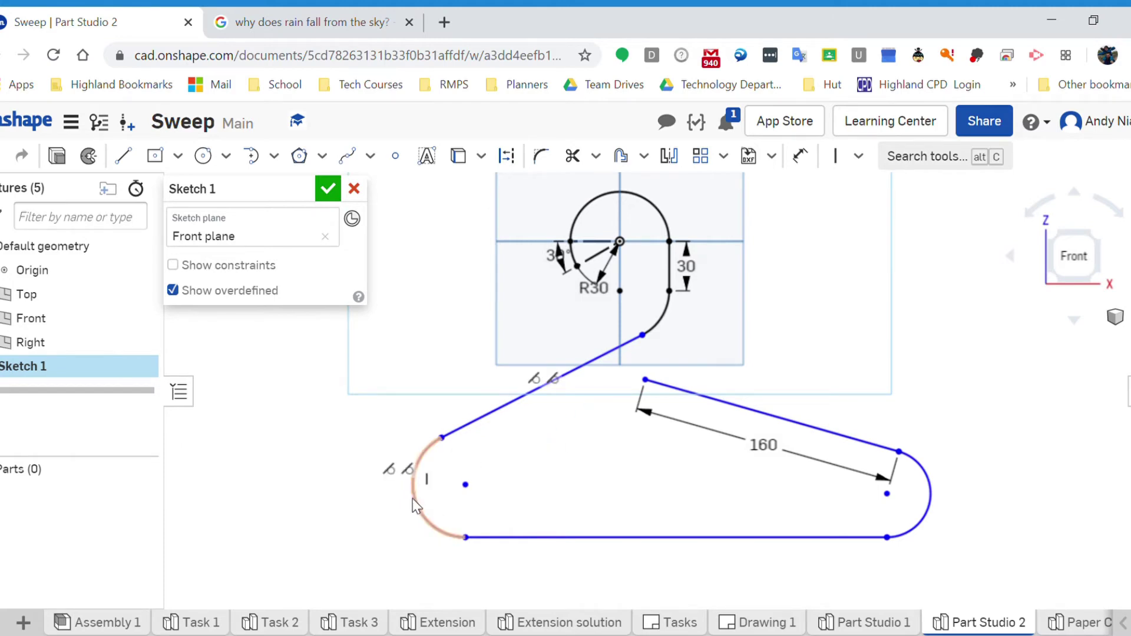
Step: Dimension the left end arc's radius as 25 mm
left_click(800, 155)
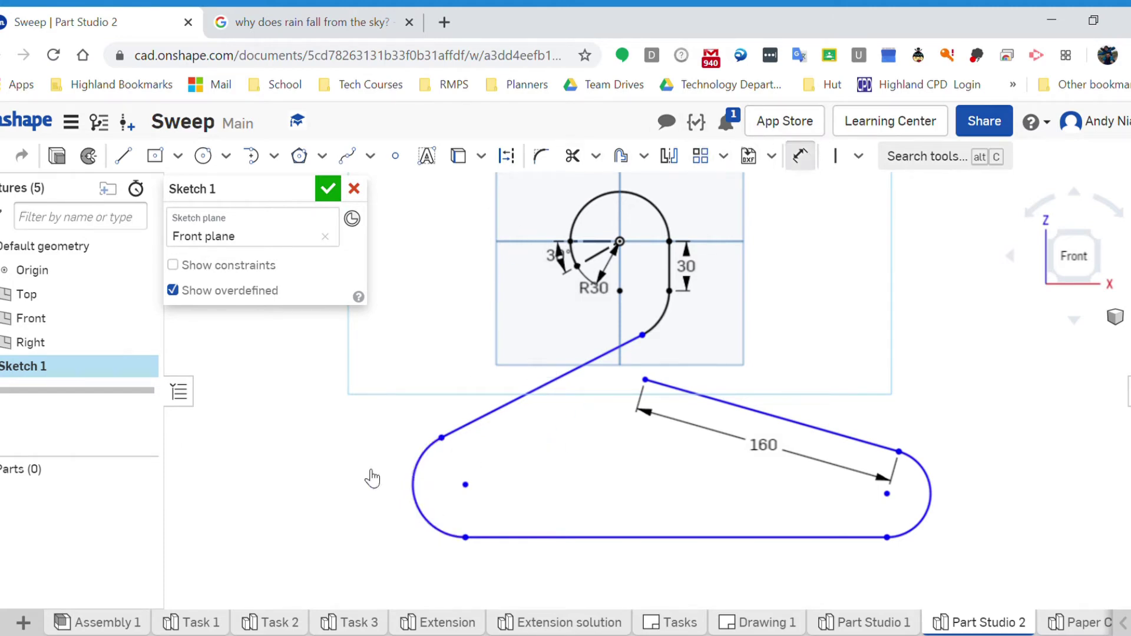
left_click(415, 478)
left_click(365, 496)
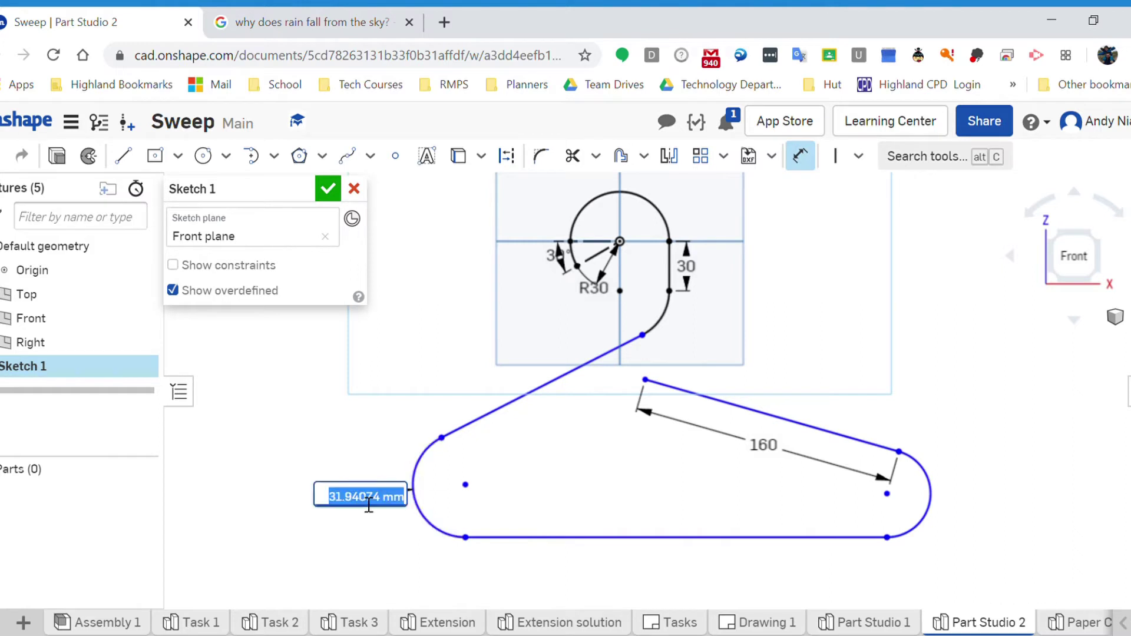
type("25")
key("Return")
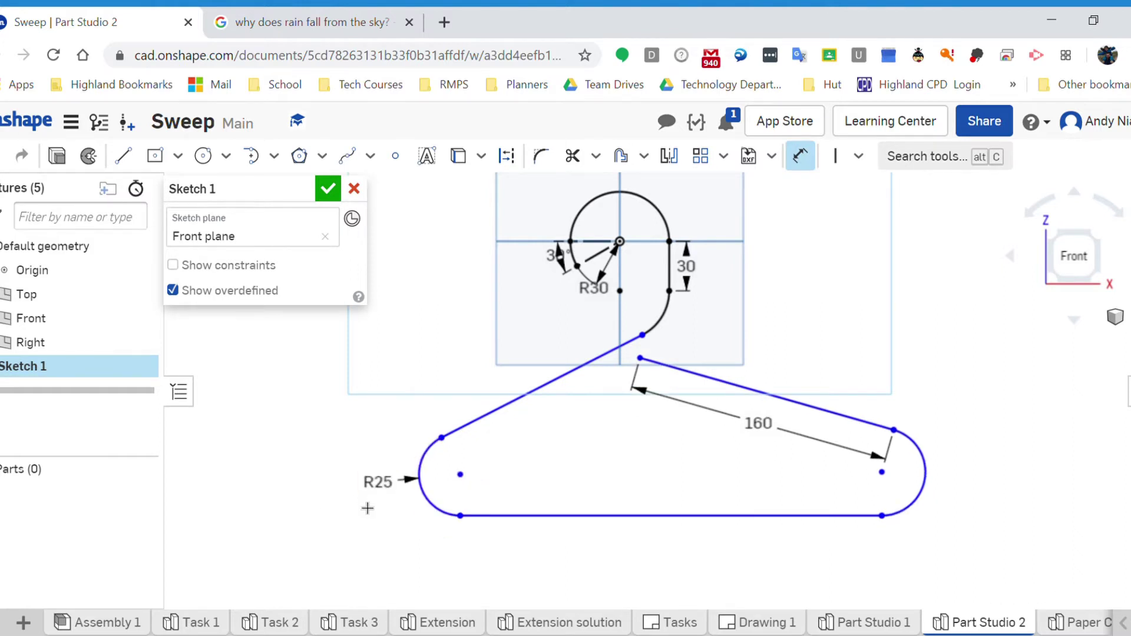
left_click(859, 156)
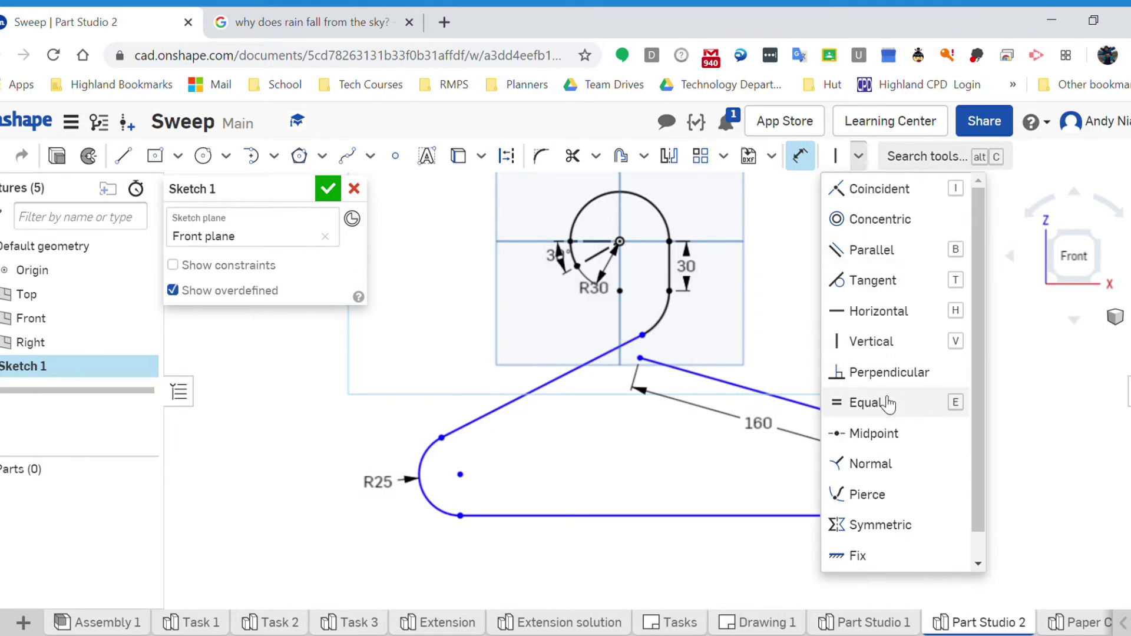
left_click(862, 403)
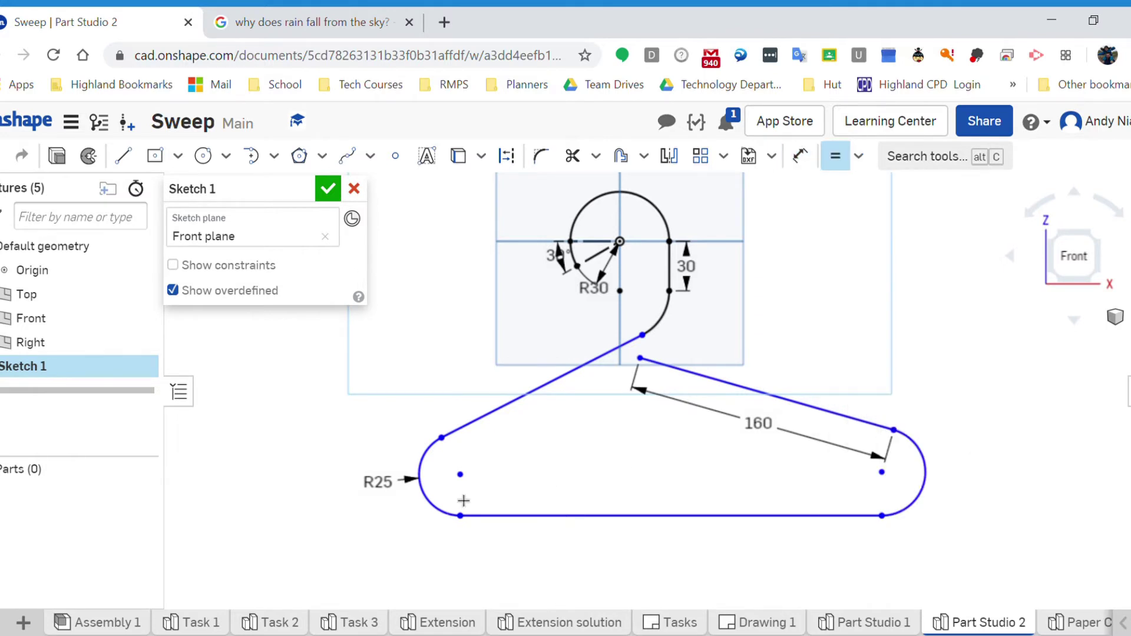
left_click(927, 471)
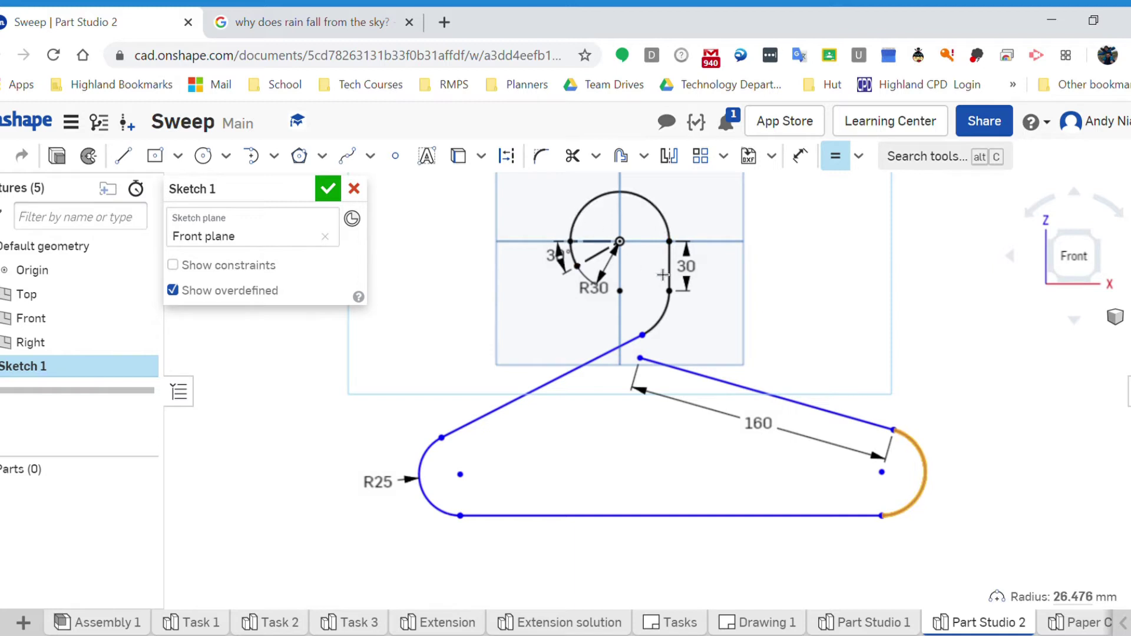
left_click(789, 293)
Step: Dimension the vertical distance between the lower hook arc's centre and the left end arc's centre as 120 mm
key("d")
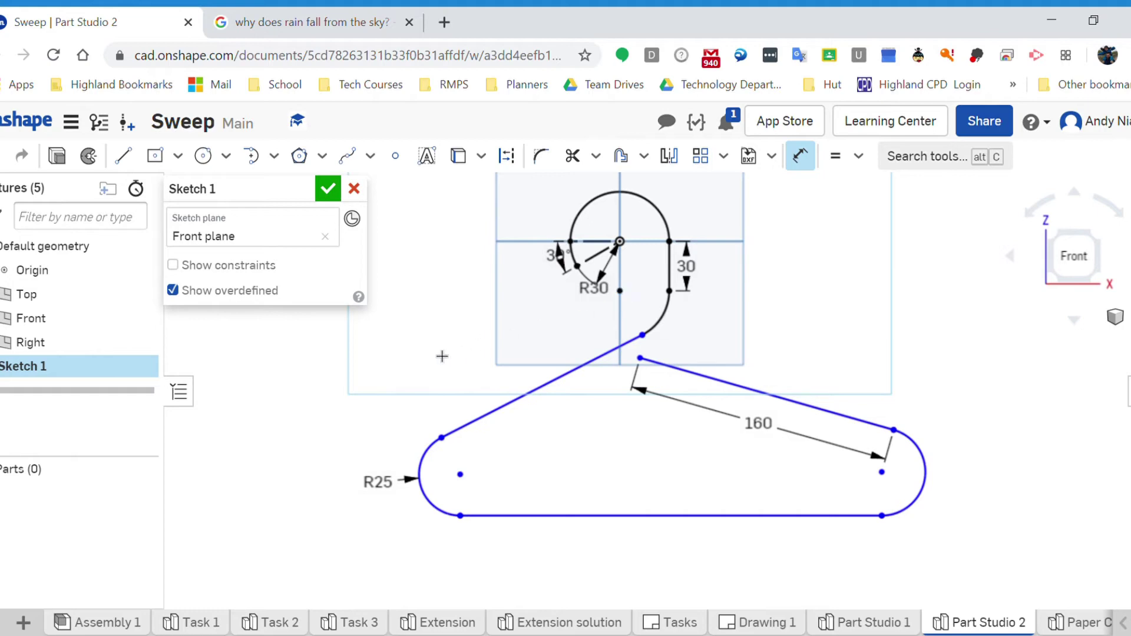
left_click(628, 291)
left_click(461, 474)
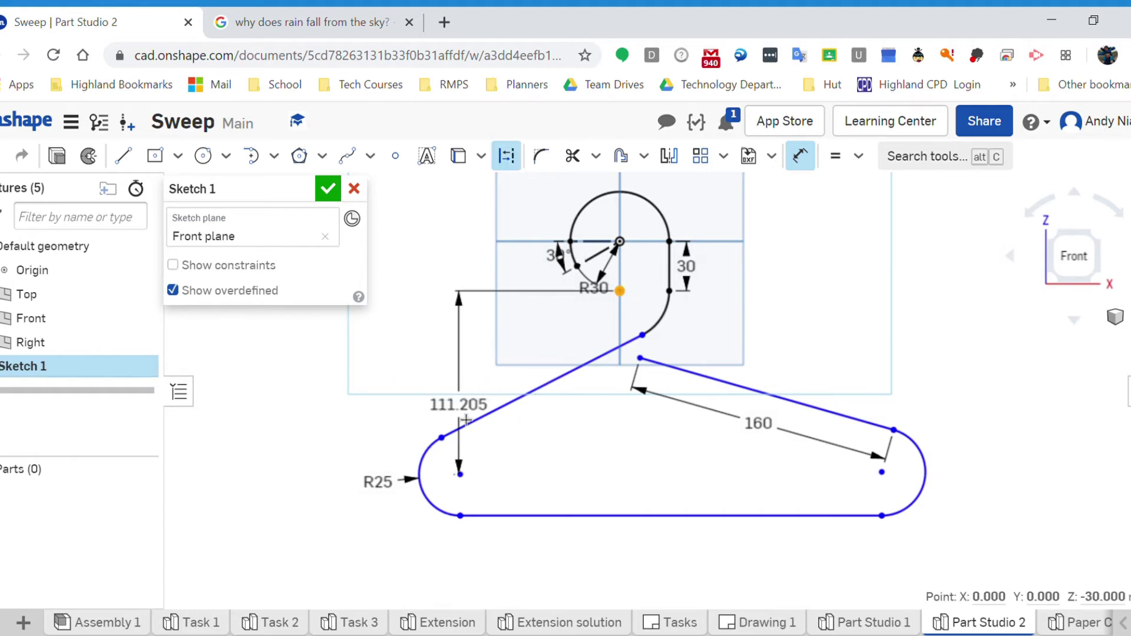
left_click(333, 394)
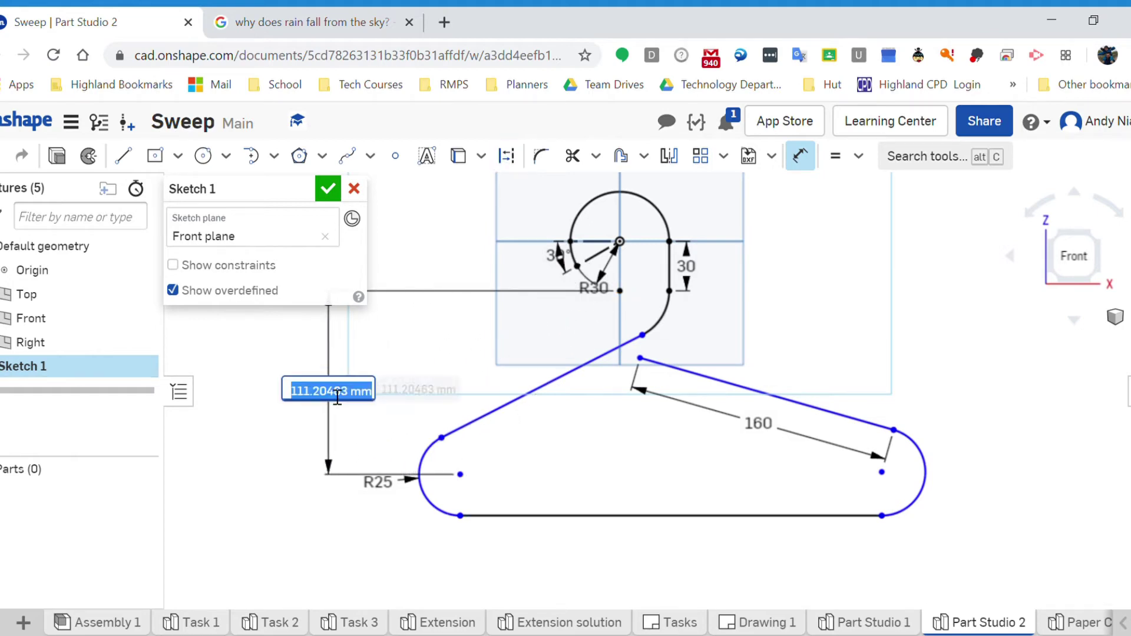
type("12")
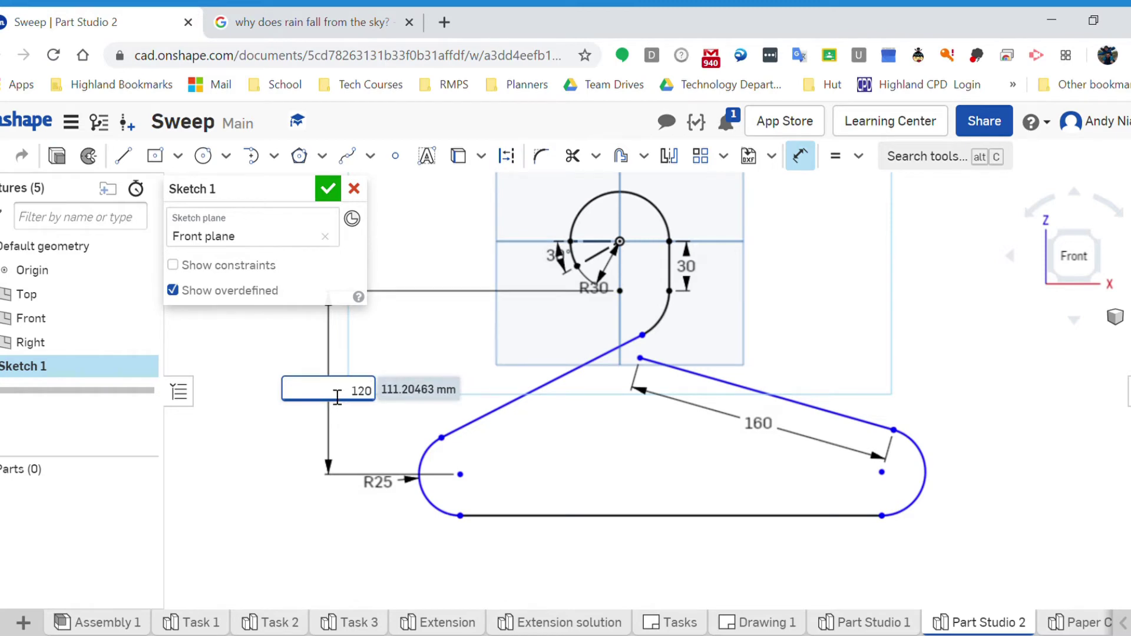
type("0")
key("Return")
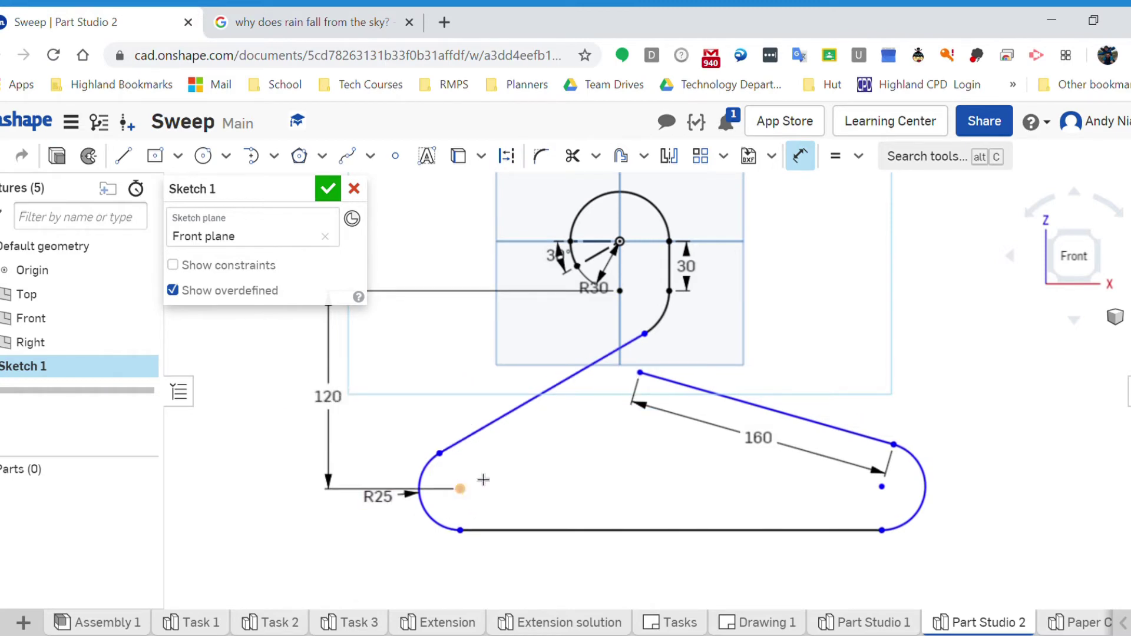
Step: Dimension the horizontal distance between the lower hook arc's centre and the left end arc's centre as 200 mm
left_click(630, 301)
left_click(461, 489)
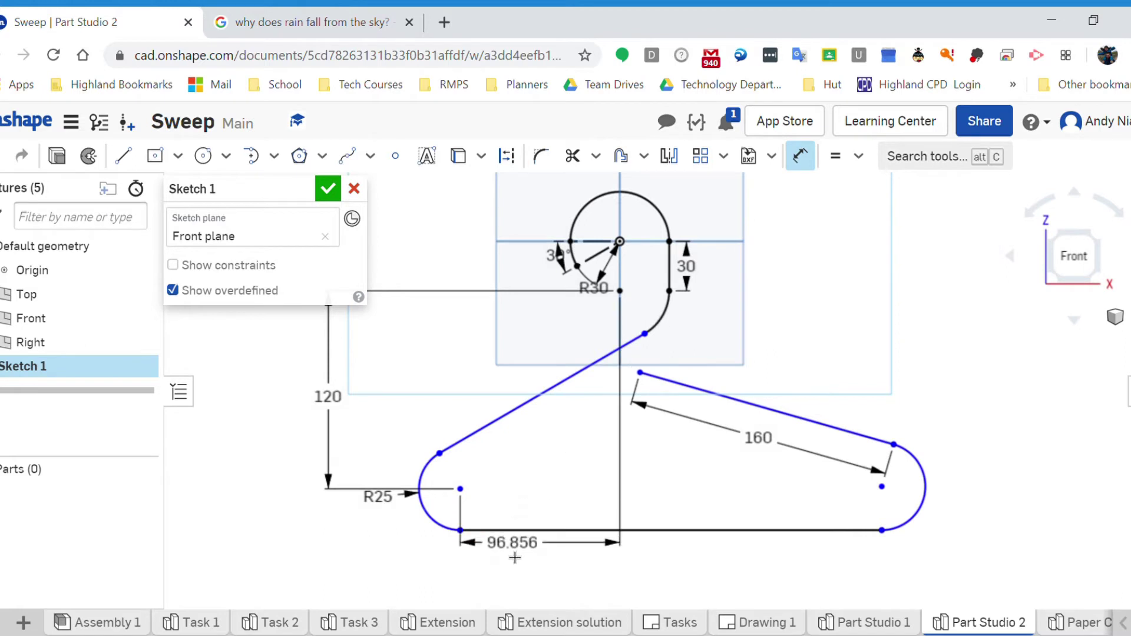
left_click(517, 577)
type("200")
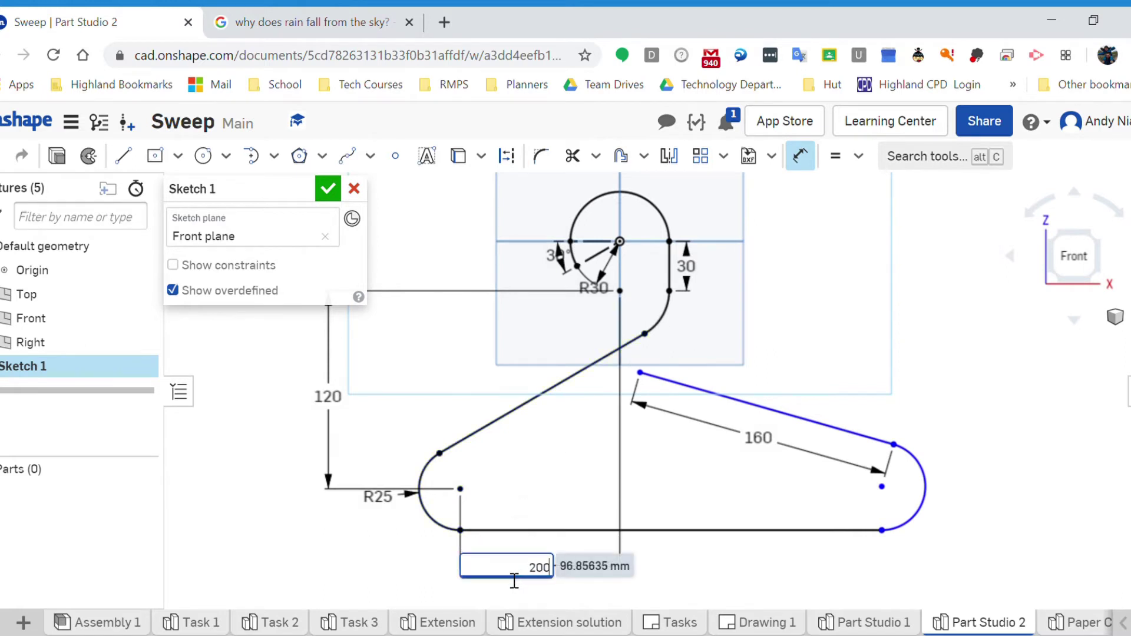
key("Return")
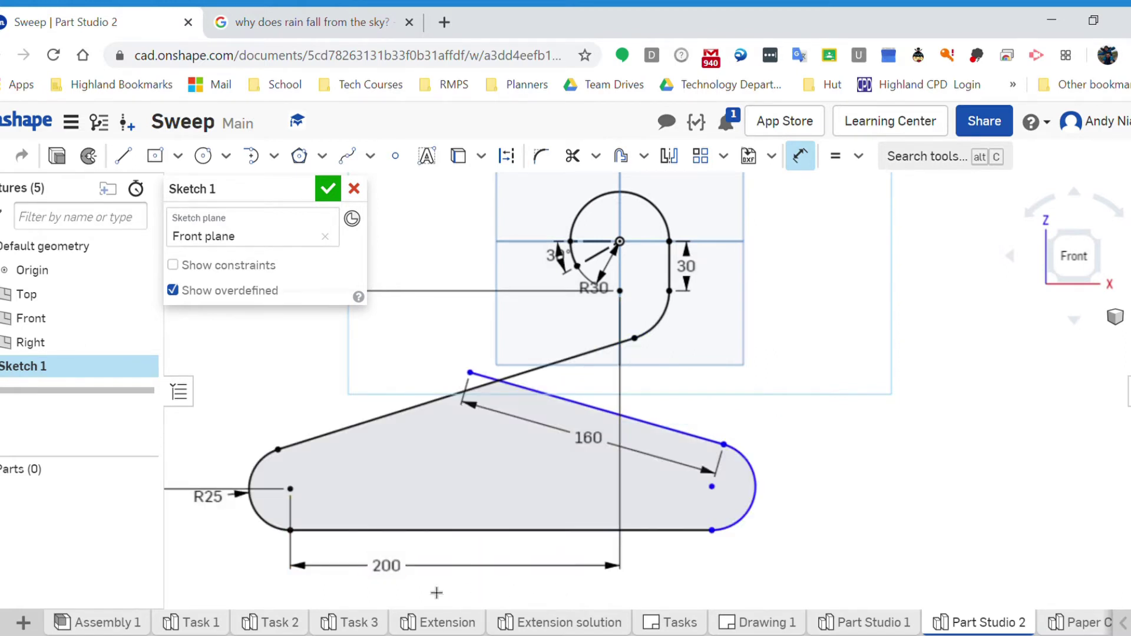
Step: Dimension the horizontal distance between the right end arc's centre and the lower hook arc's centre as 200 mm
key("d")
left_click(712, 487)
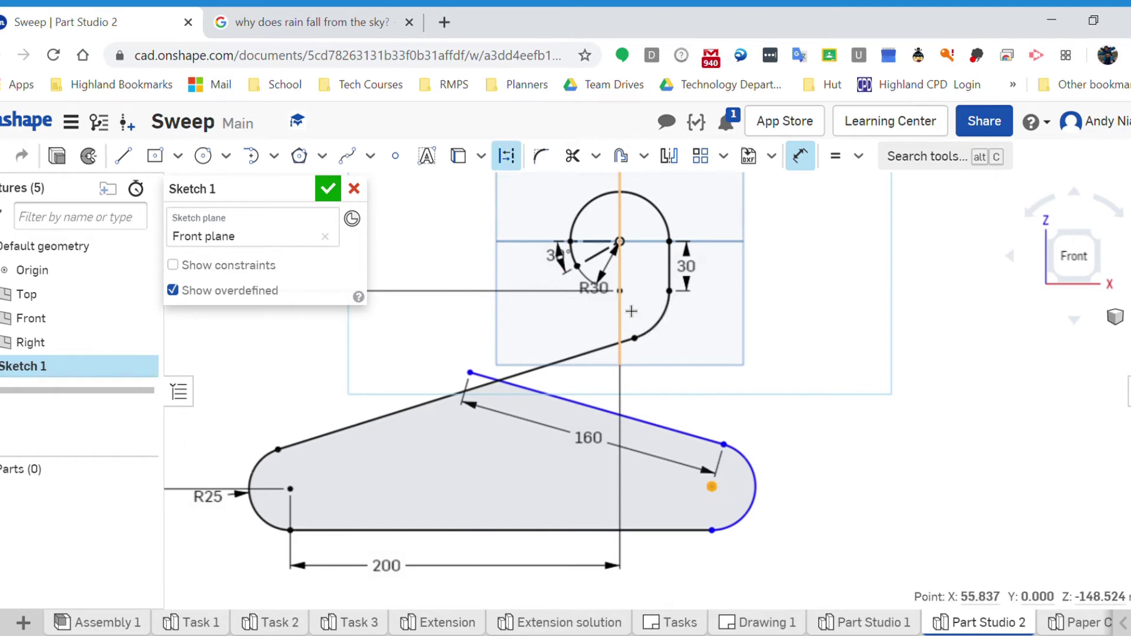
left_click(620, 300)
left_click(676, 579)
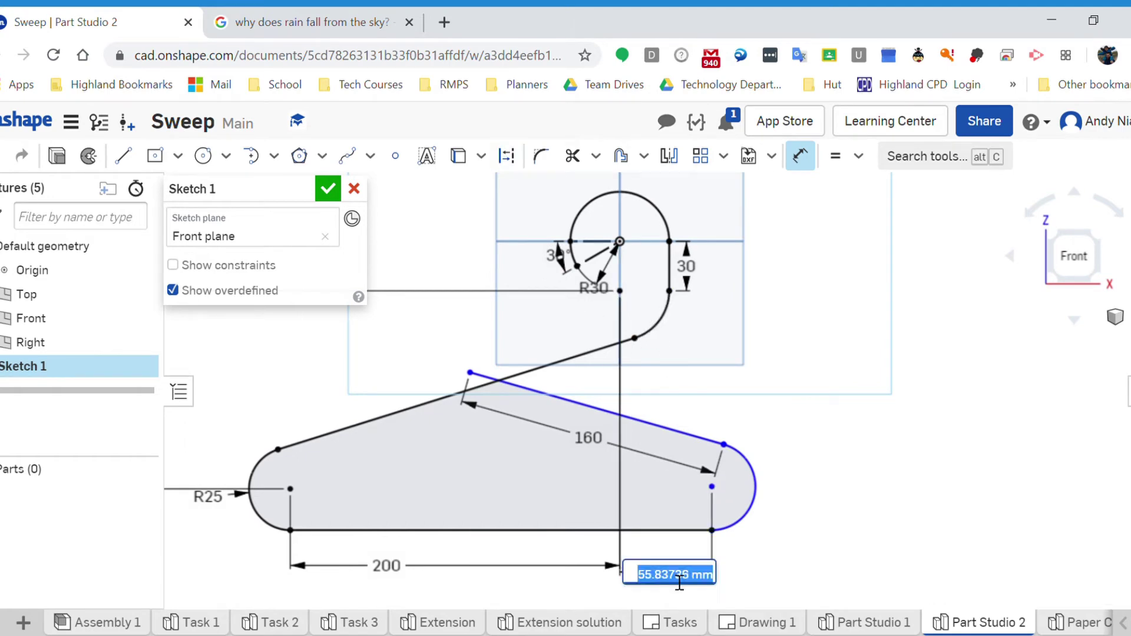
type("200")
key("Return")
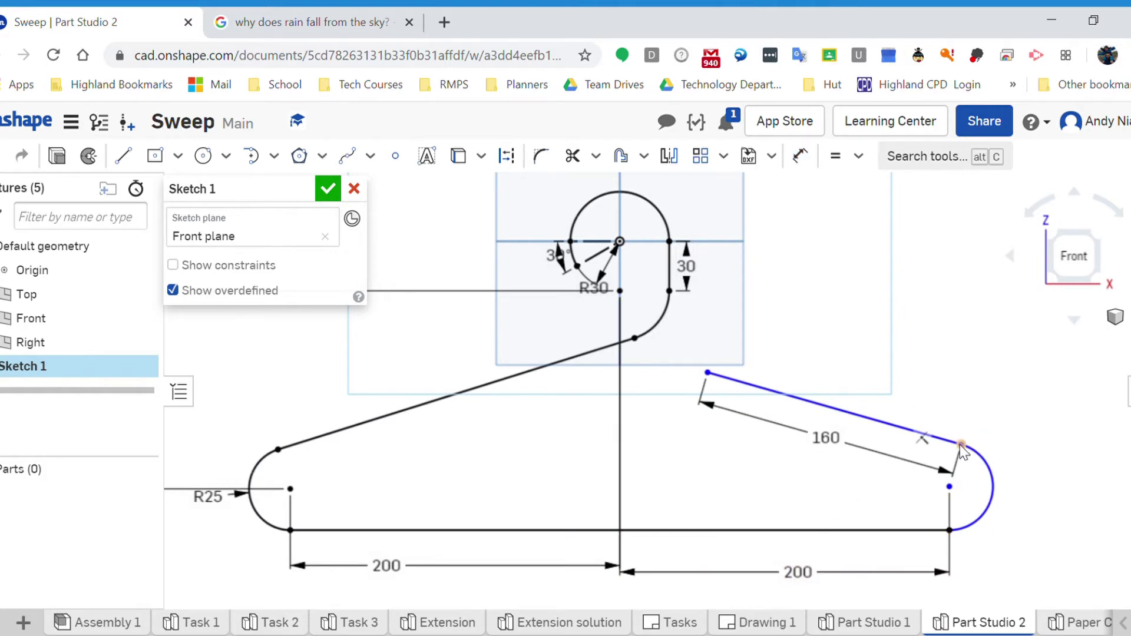
Step: Apply an Equal constraint between the right end arc and the left end arc of the hanger
left_click_drag(963, 454, 979, 383)
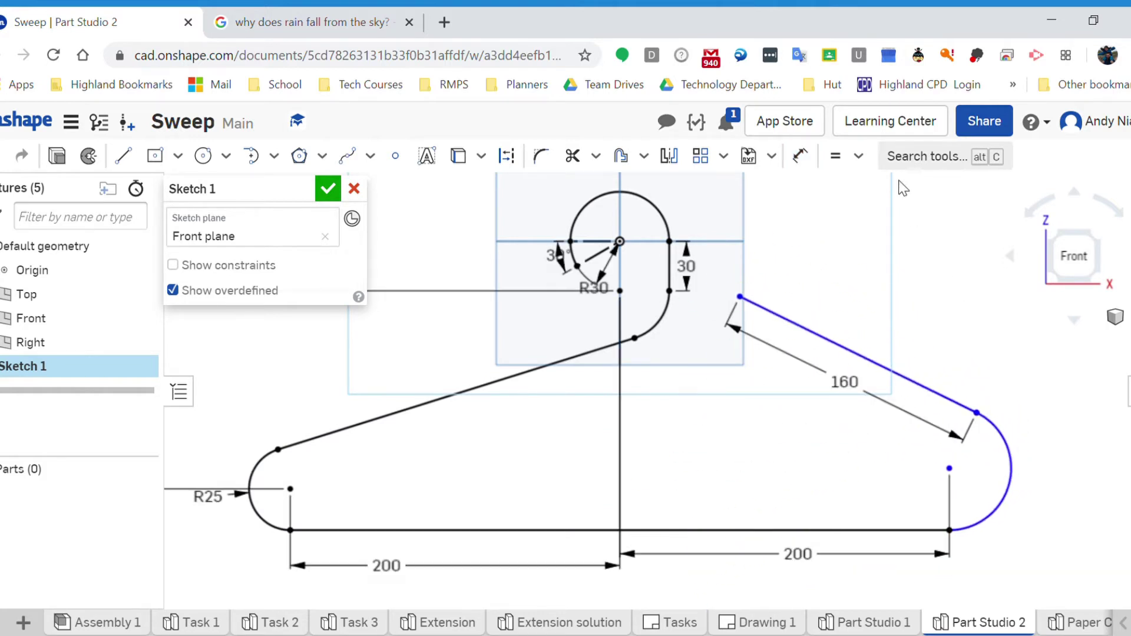
left_click(835, 156)
left_click(1015, 501)
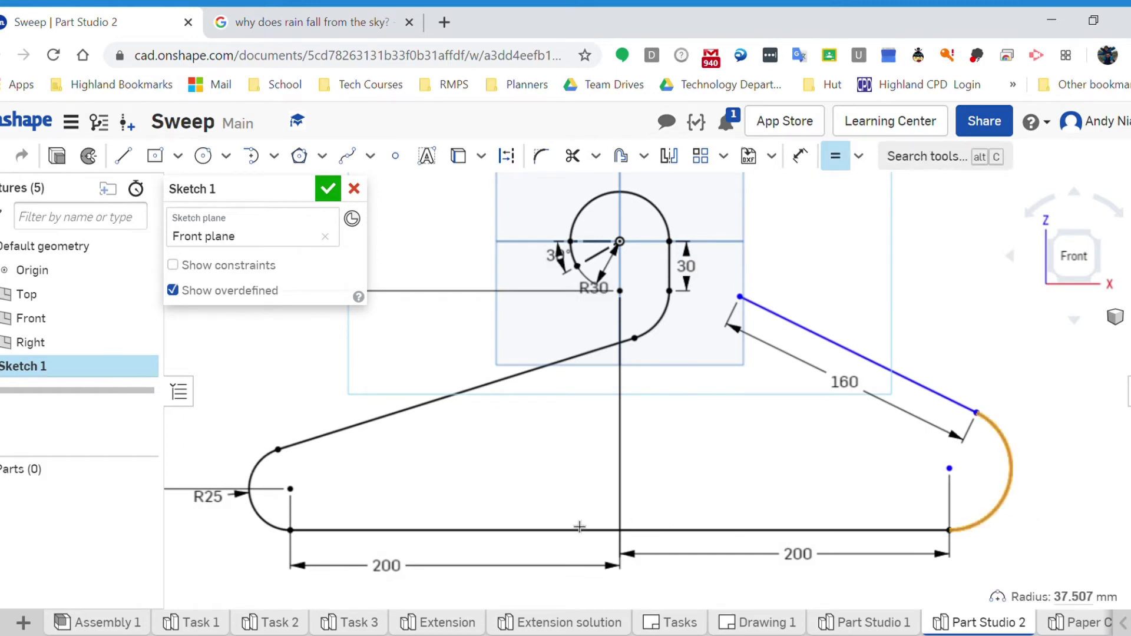
left_click(270, 531)
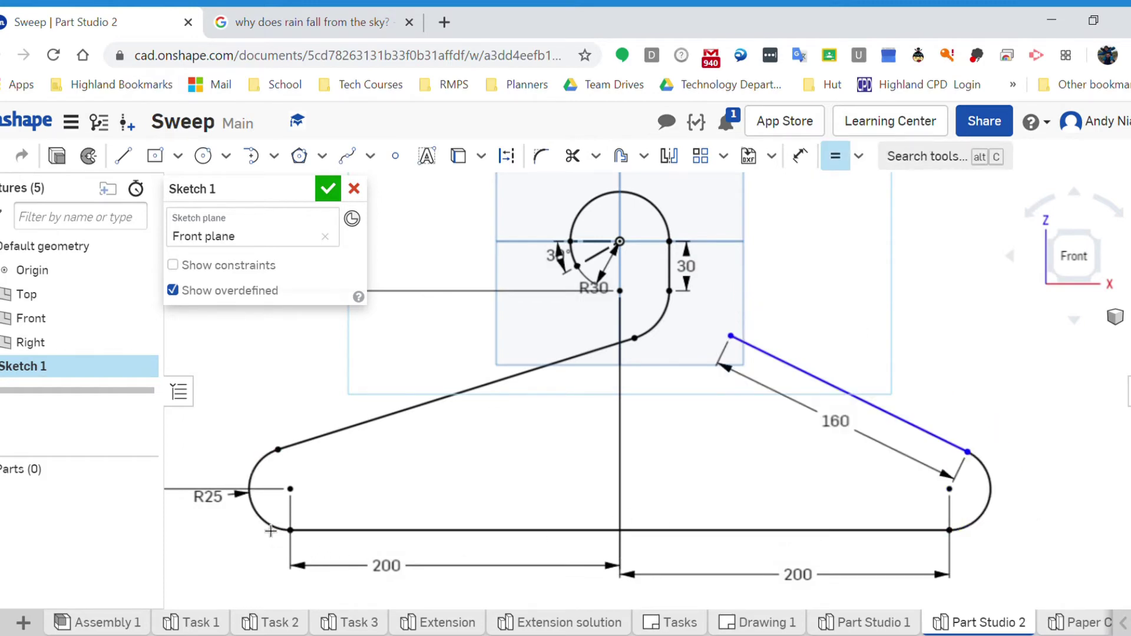
key("Escape")
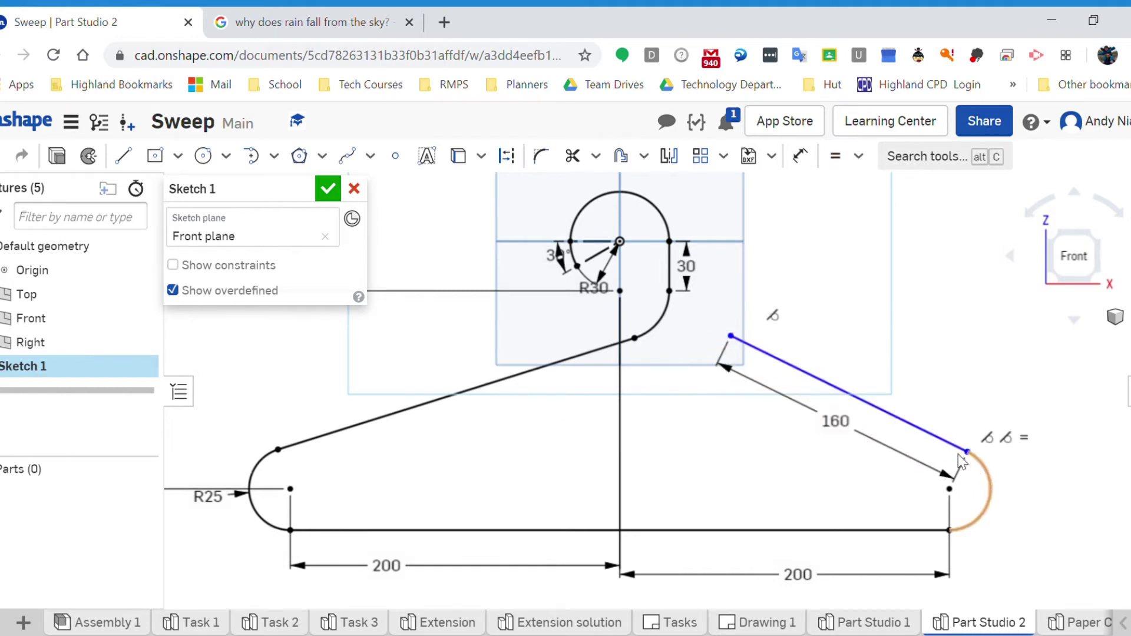
Step: Constrain the upper endpoints of the two end arcs to be horizontal with each other and finish the path sketch
left_click_drag(709, 396, 749, 317)
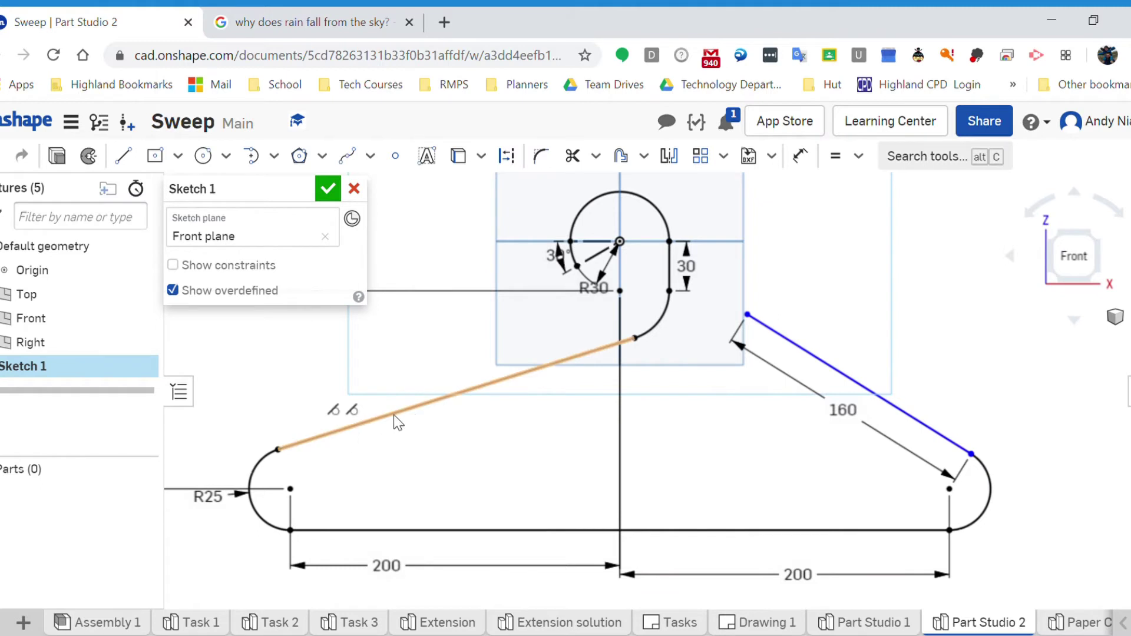
left_click(278, 450)
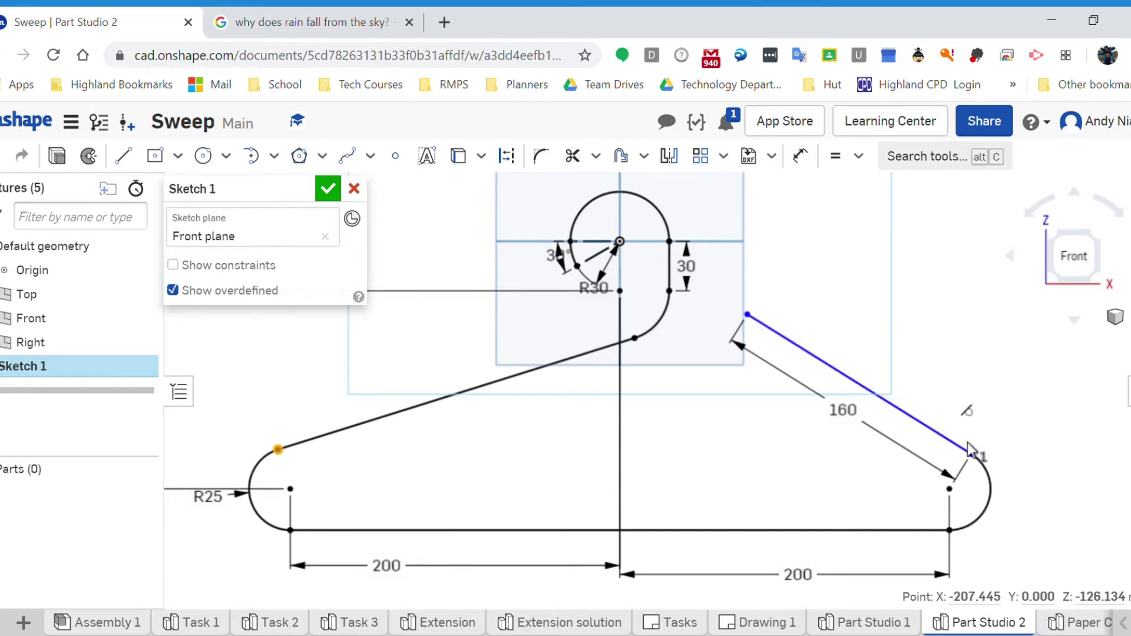
left_click_drag(971, 454, 968, 451)
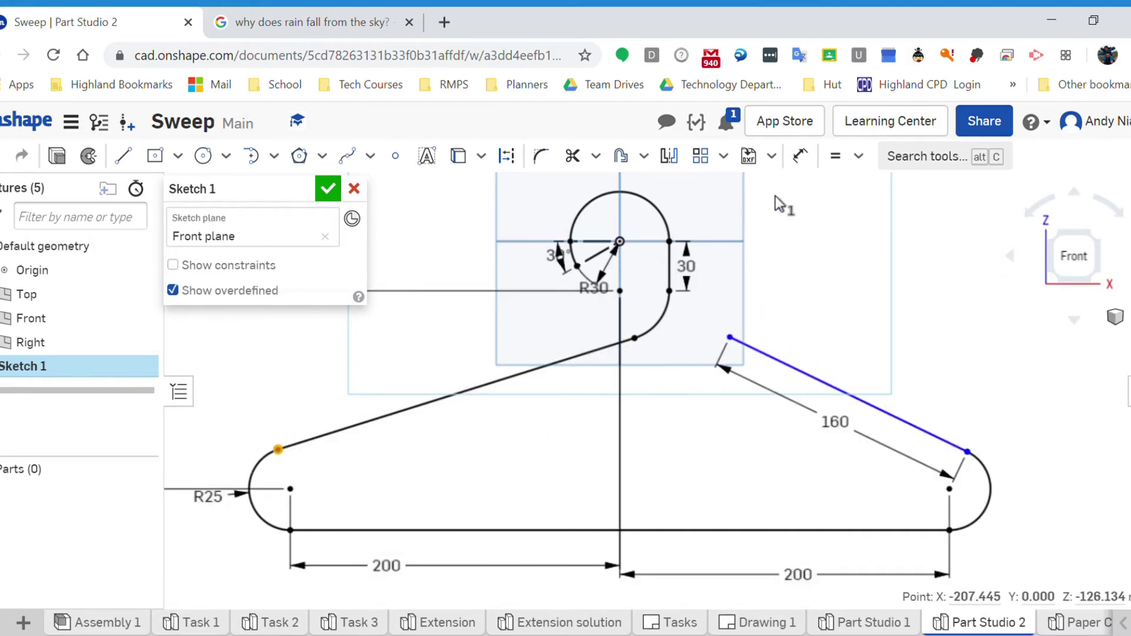
left_click(859, 156)
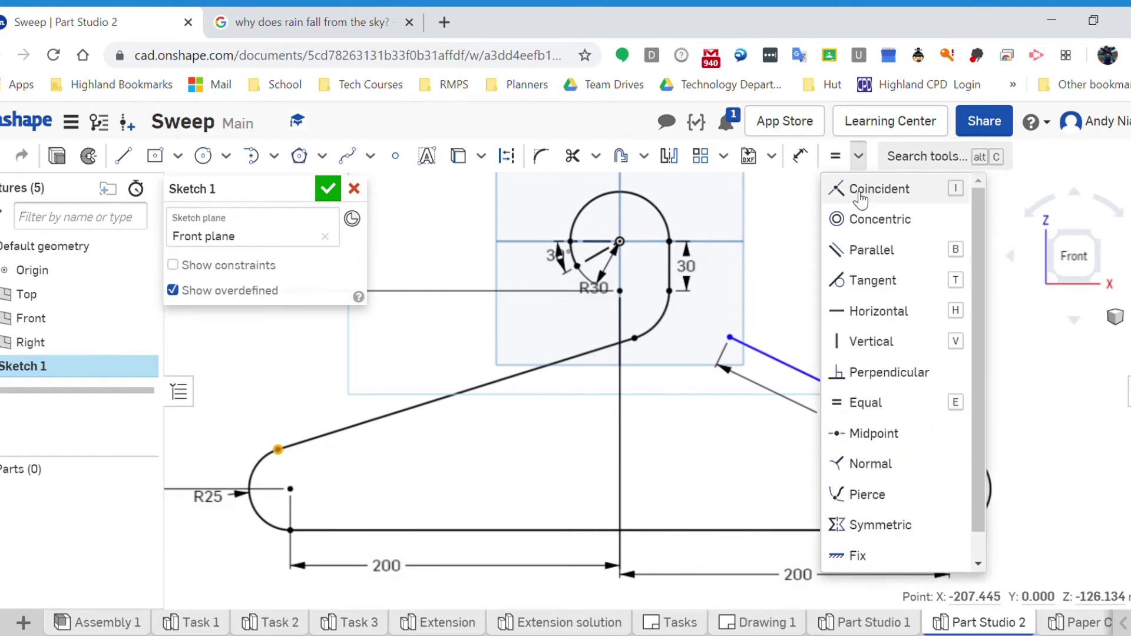
left_click(887, 311)
left_click(968, 452)
left_click(278, 450)
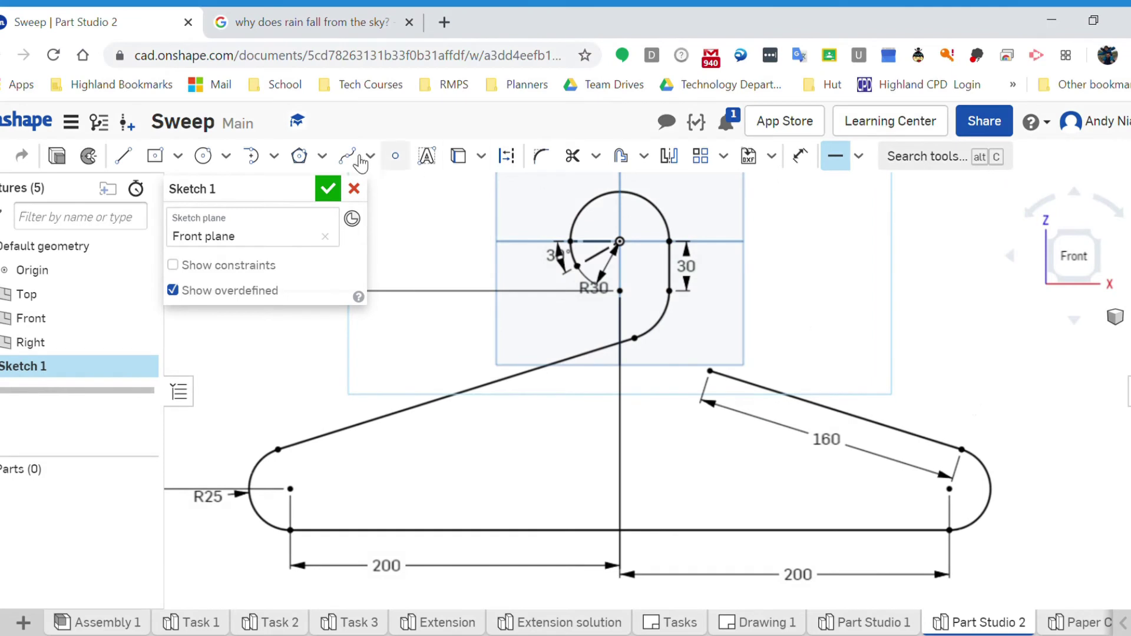
left_click(328, 189)
Step: Consult the Tasks drawing for the details of the hanger's sweep profile
mouse_move(685, 274)
right_mouse_down()
mouse_move(816, 316)
mouse_move(801, 338)
right_mouse_up()
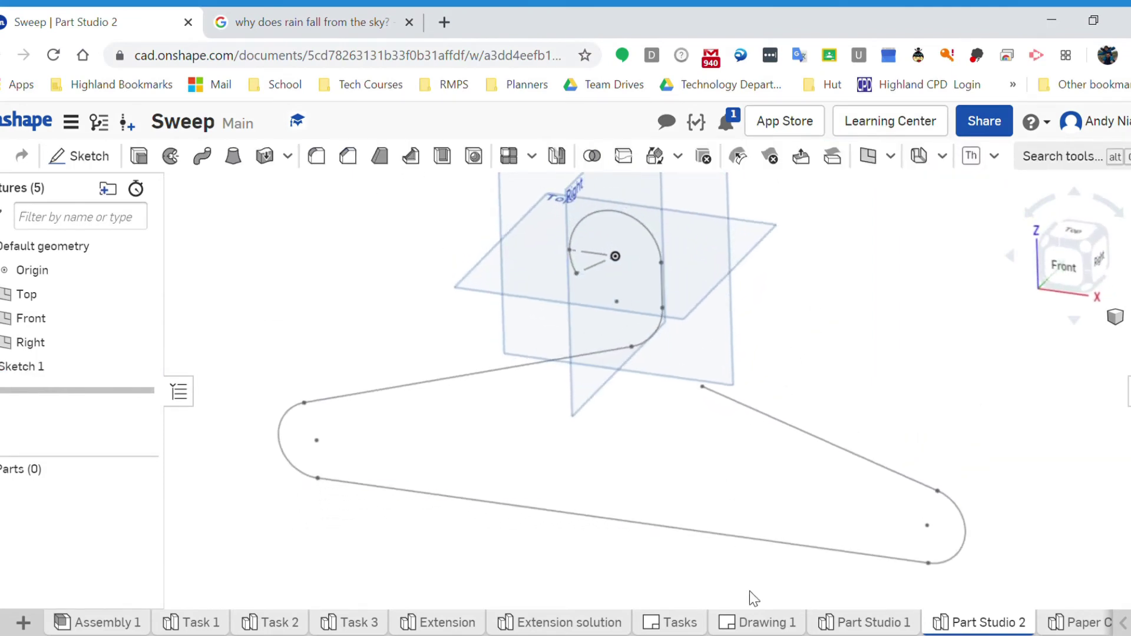
left_click(672, 620)
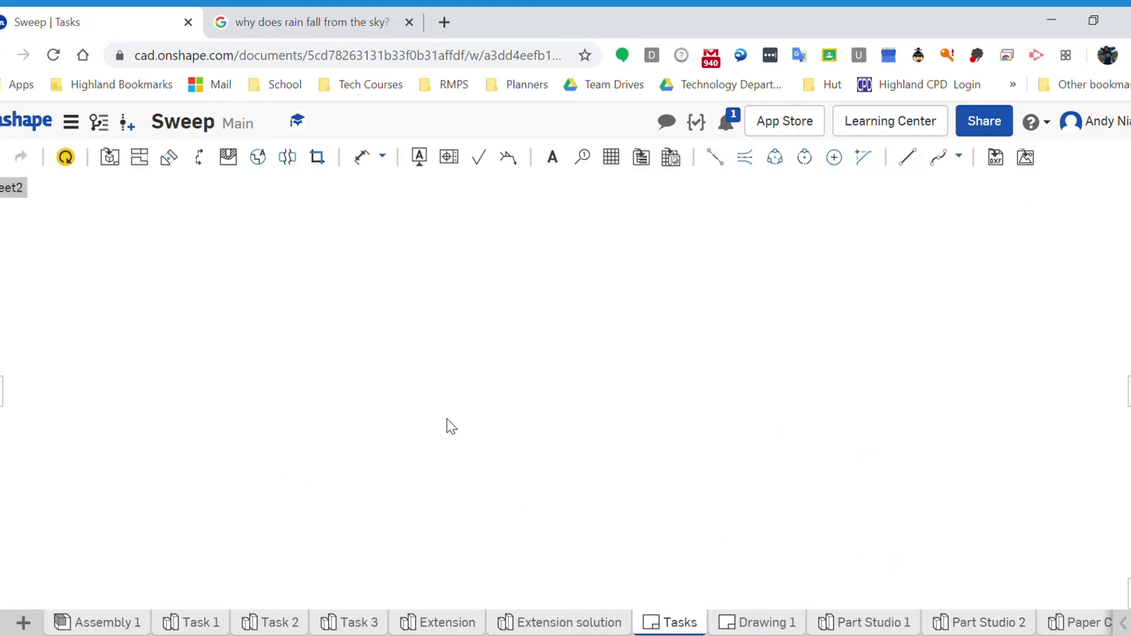
scroll(288, 417, "up", 5)
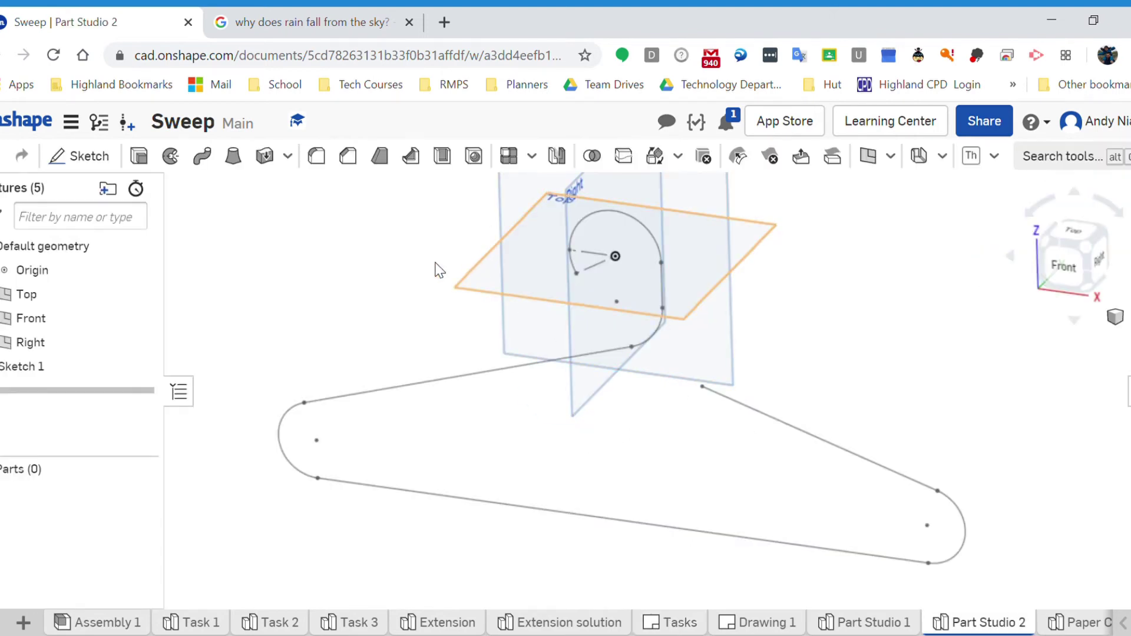
Step: Start a new sketch on the Top plane and project the hook path's point on that plane into it with Use
left_click(89, 156)
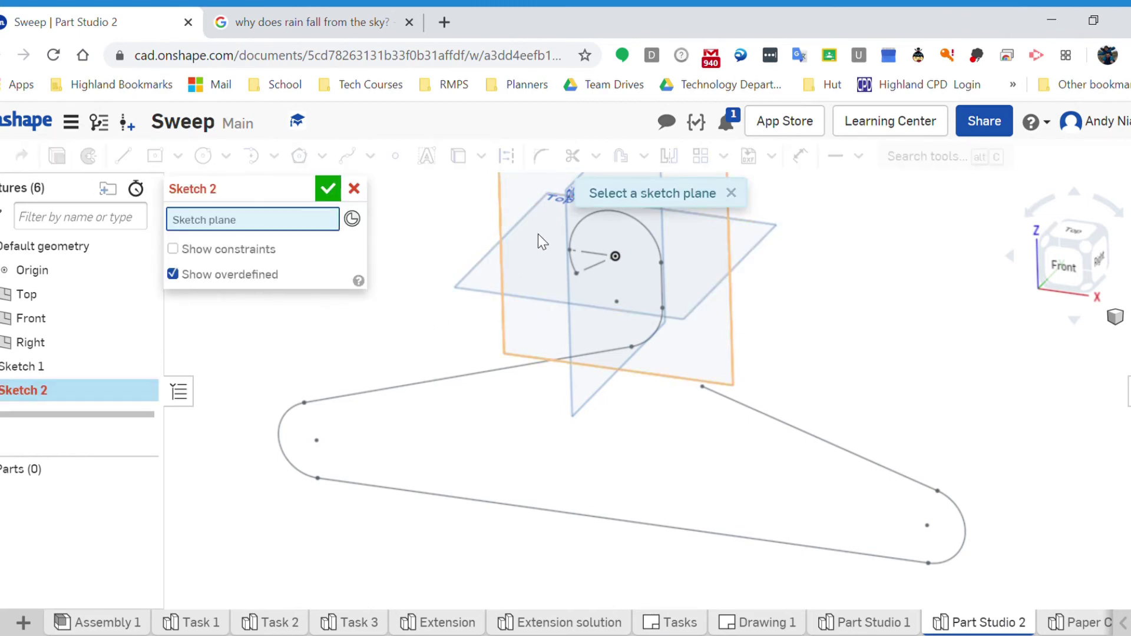
scroll(538, 233, "up", 5)
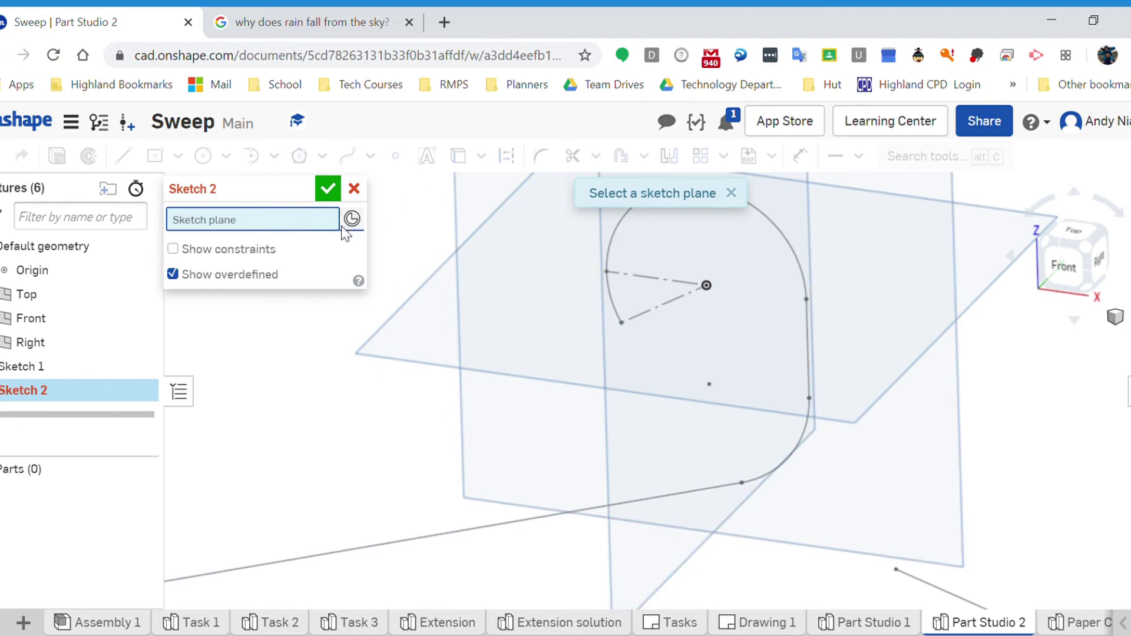
left_click(430, 285)
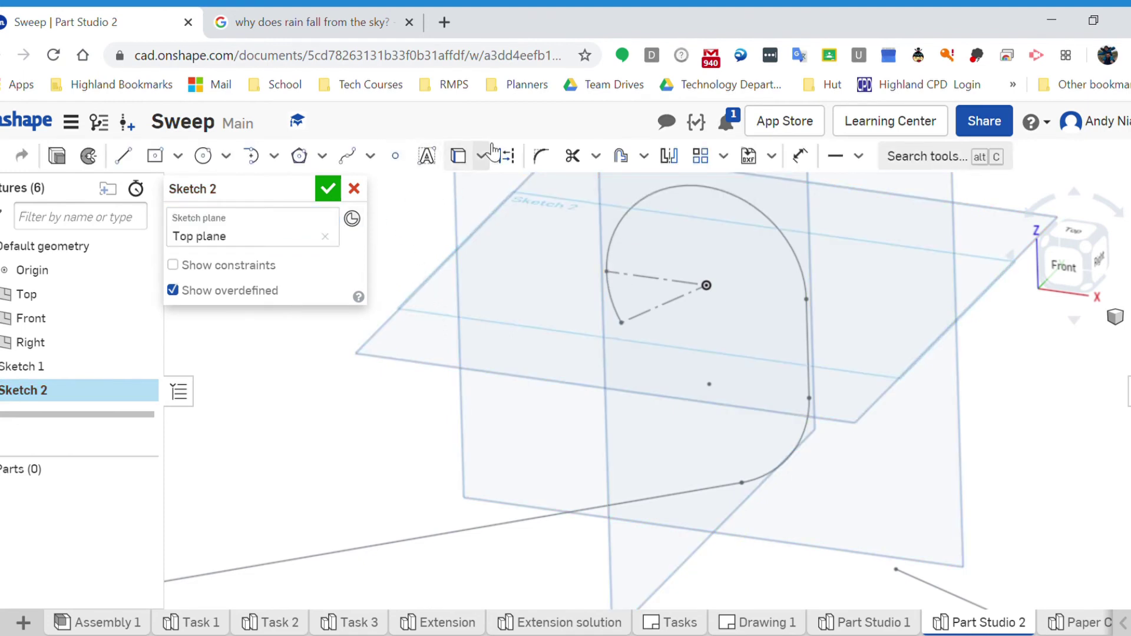
left_click(462, 157)
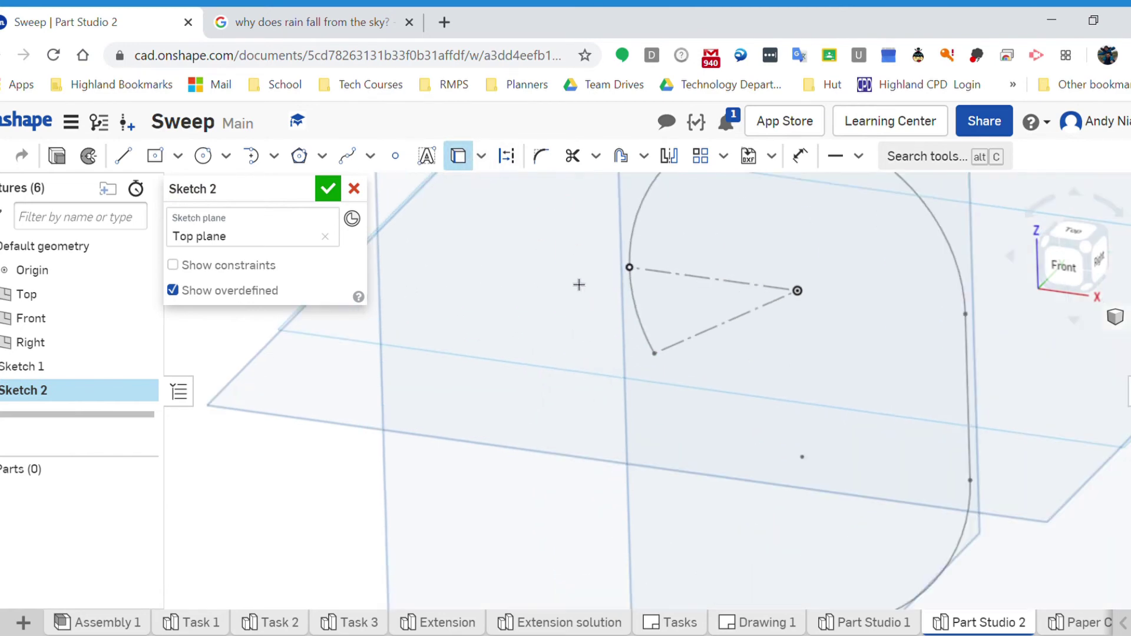
Step: Sketch a 10 × 10 mm center point rectangle centred on the projected hook point
left_click(1043, 259)
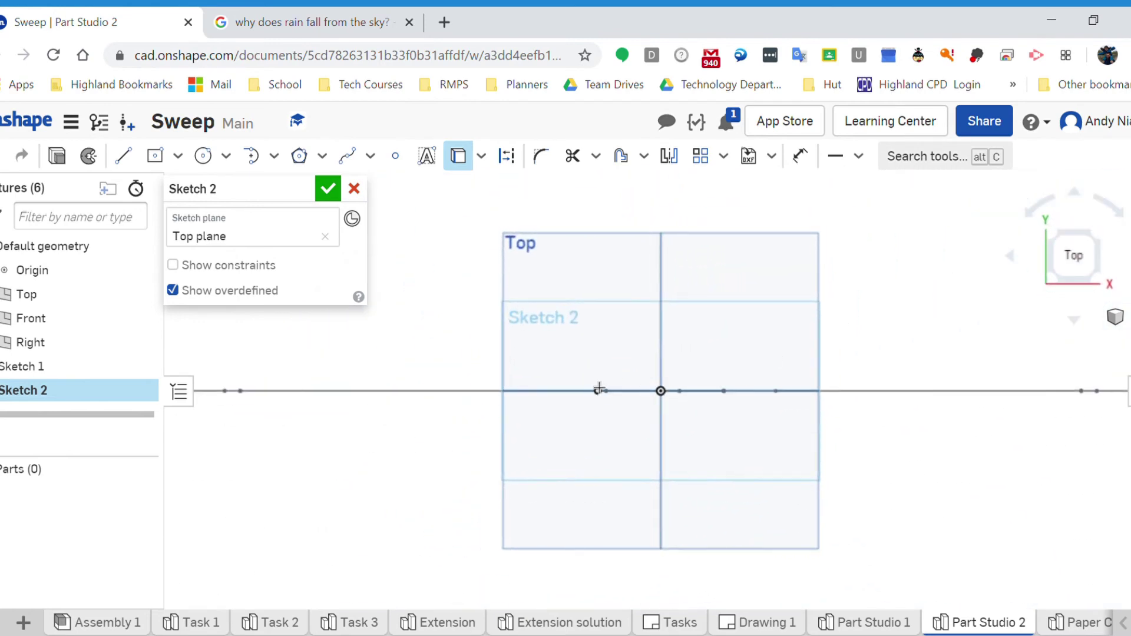
scroll(600, 391, "up", 4)
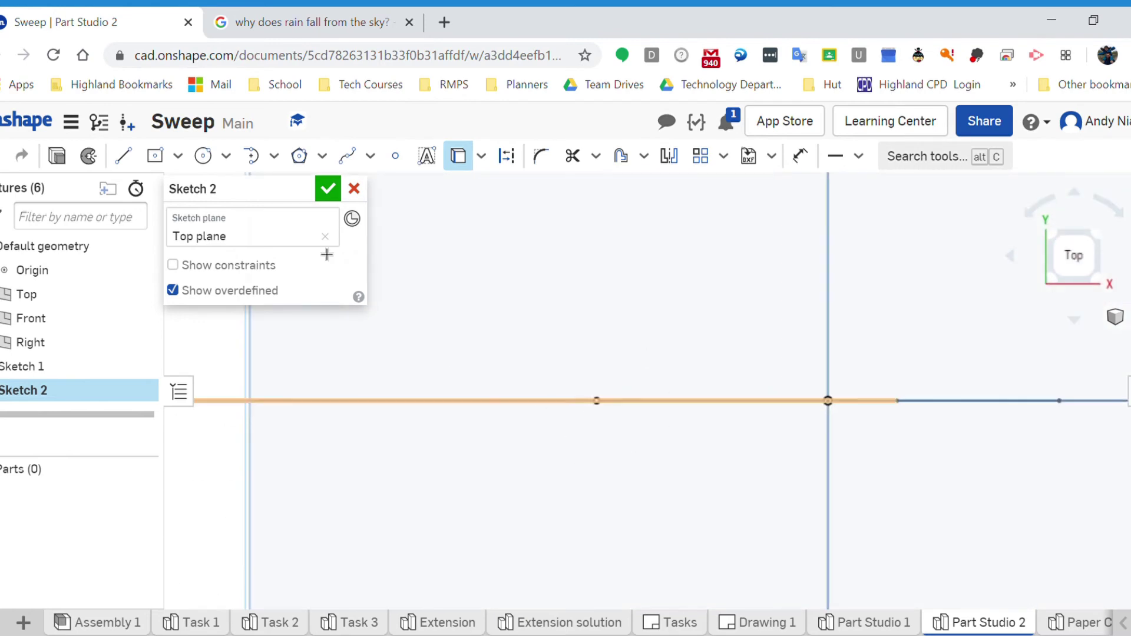
left_click(155, 155)
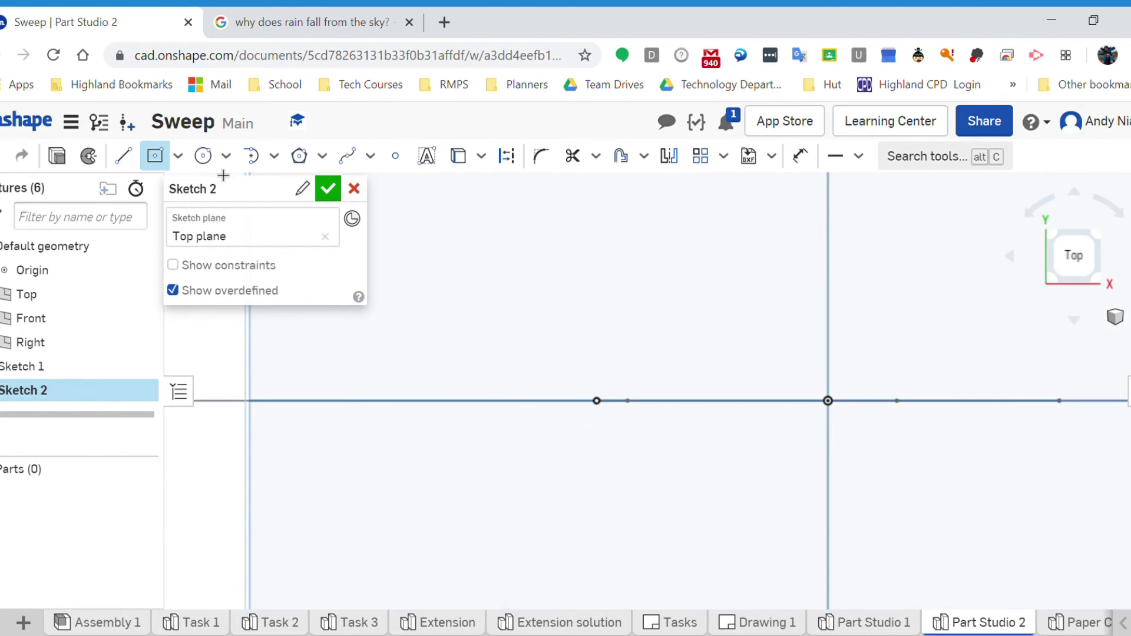
left_click(596, 401)
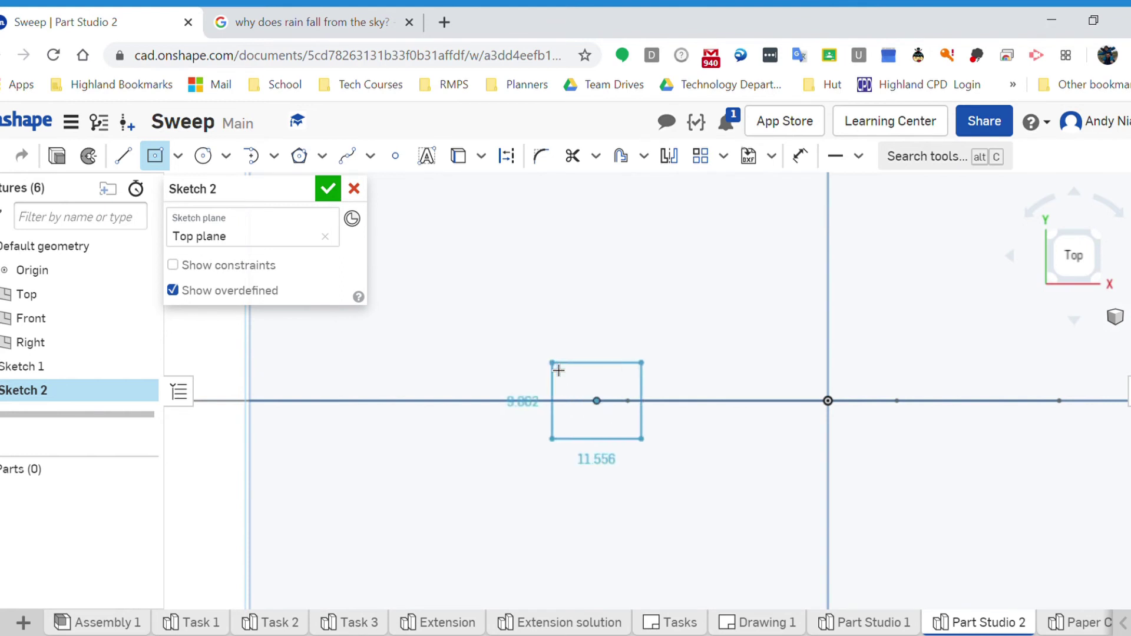
left_click(552, 363)
type("10")
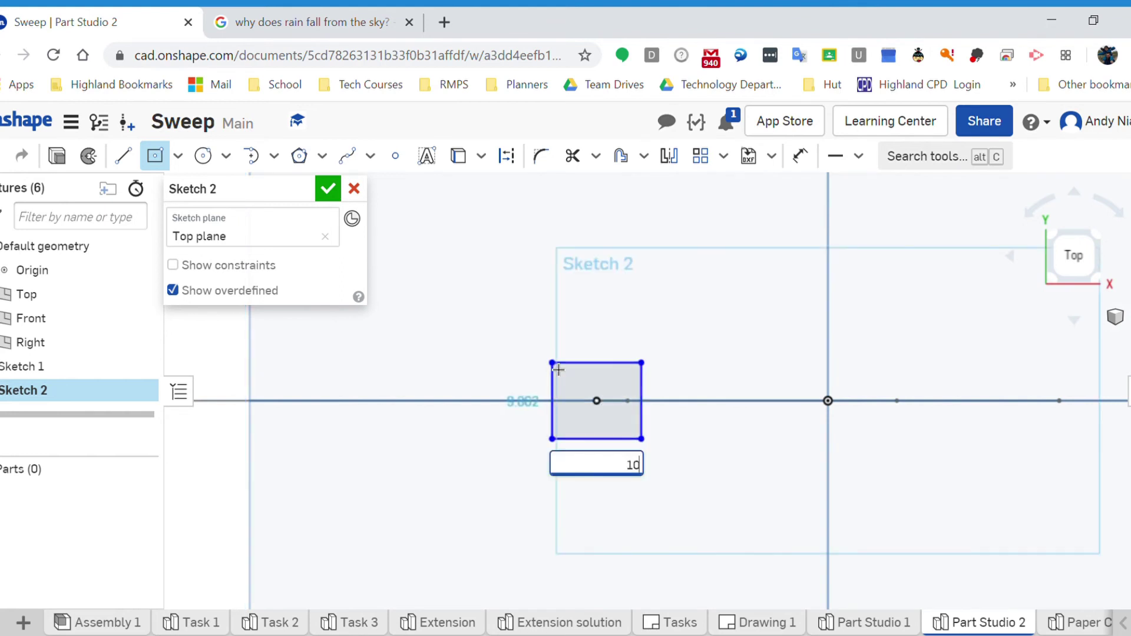
key("Tab")
type("10")
key("Return")
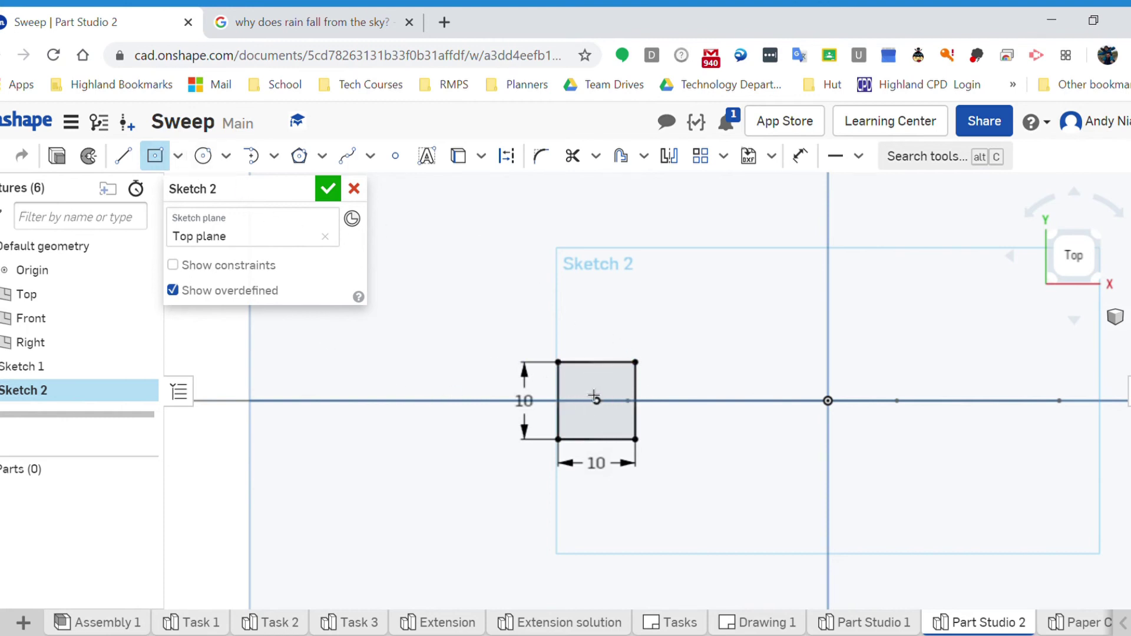
Step: Sketch a center point rectangle 5 mm wide and 2.5 mm high inside the square, centred horizontally against its upper edge
scroll(597, 392, "up", 2)
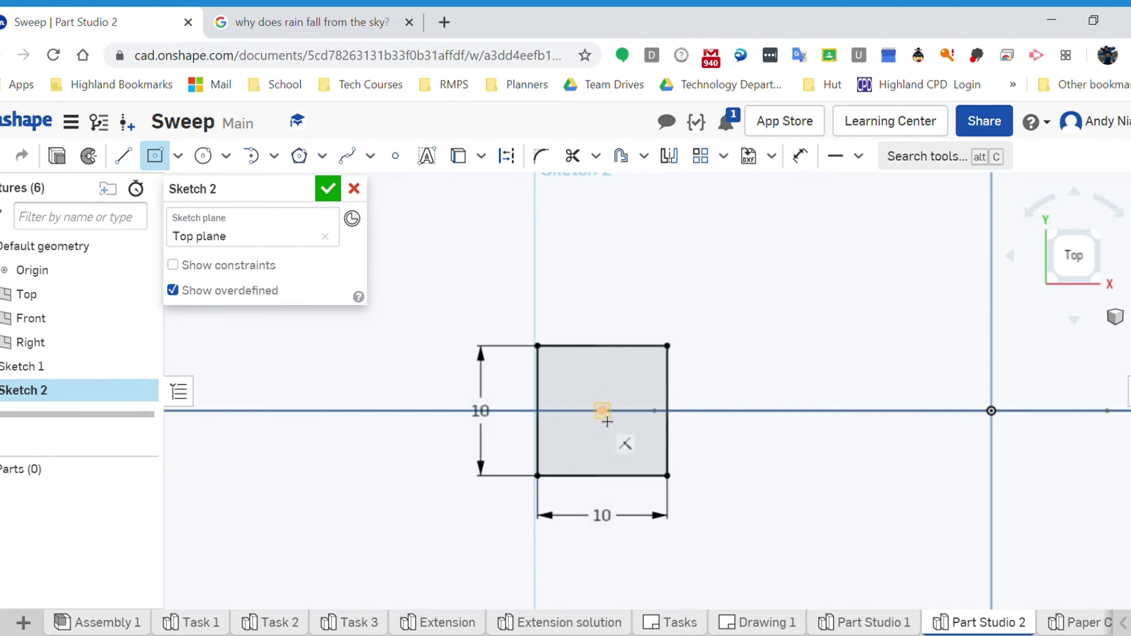
left_click(607, 377)
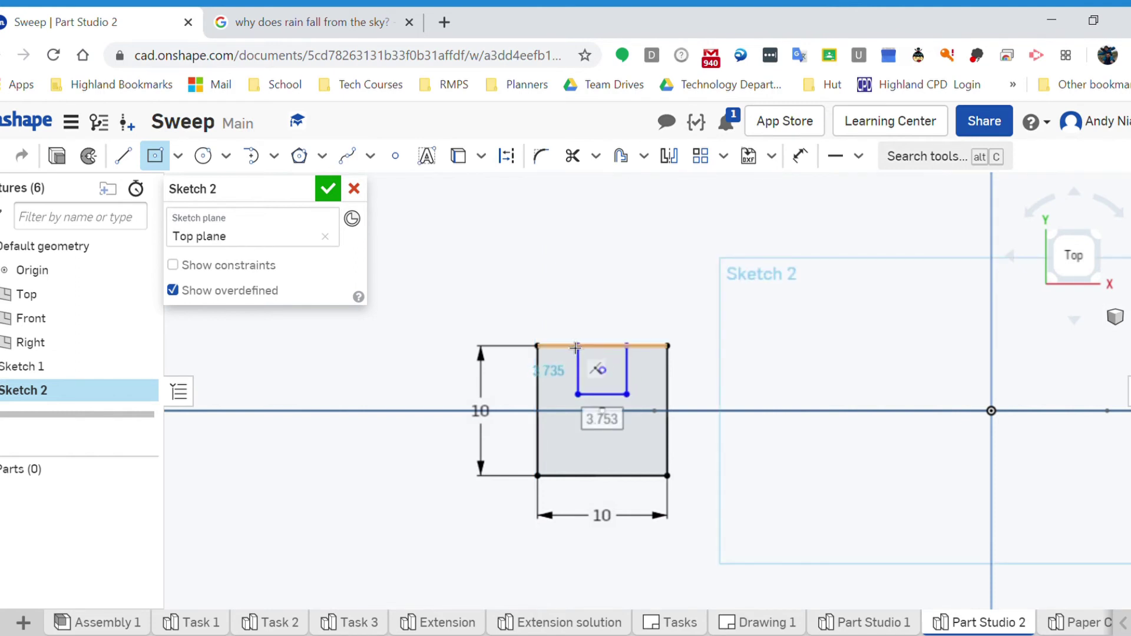
type("5")
key("Tab")
type("2")
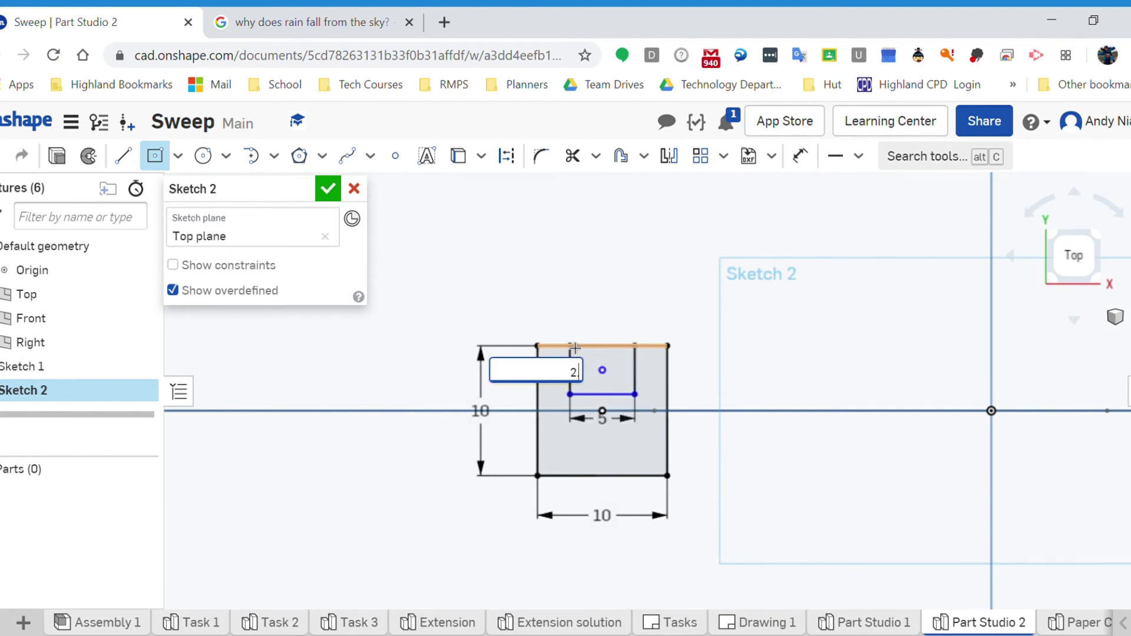
key("Return")
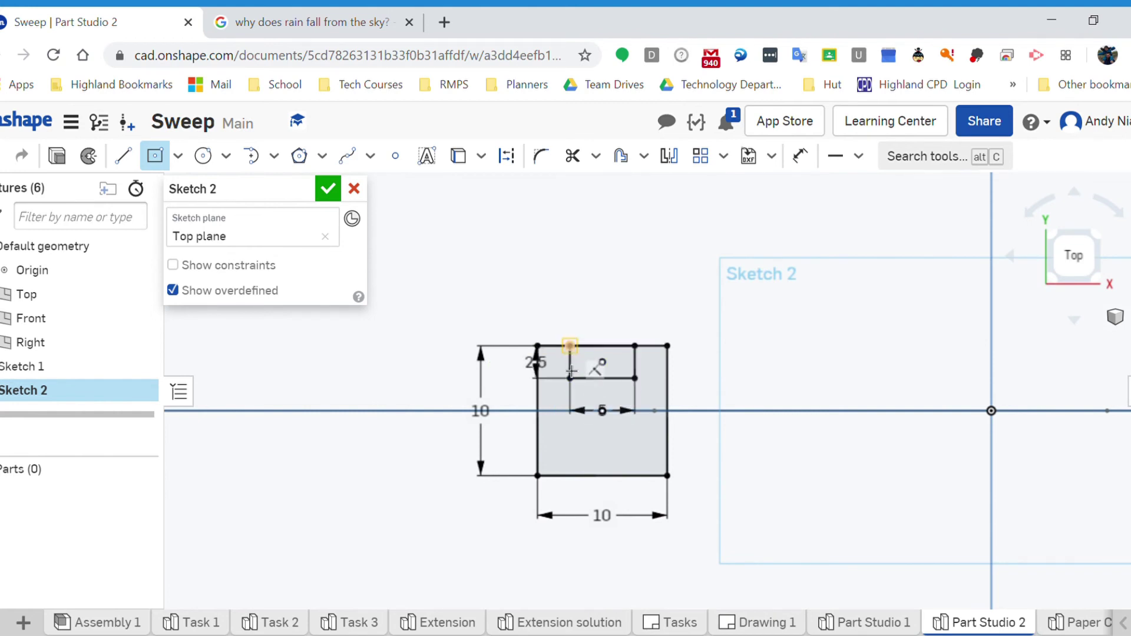
Step: Try to sketch a corner rectangle 5 mm wide and 2.5 mm high against the square's lower edge
left_click(177, 155)
left_click(203, 188)
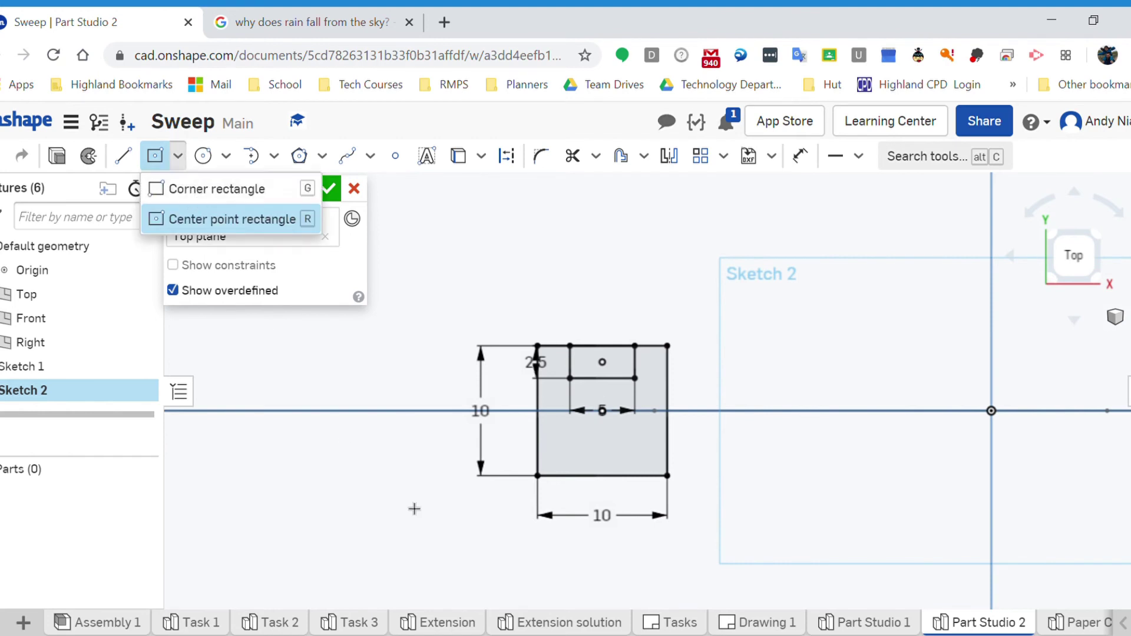
left_click(570, 475)
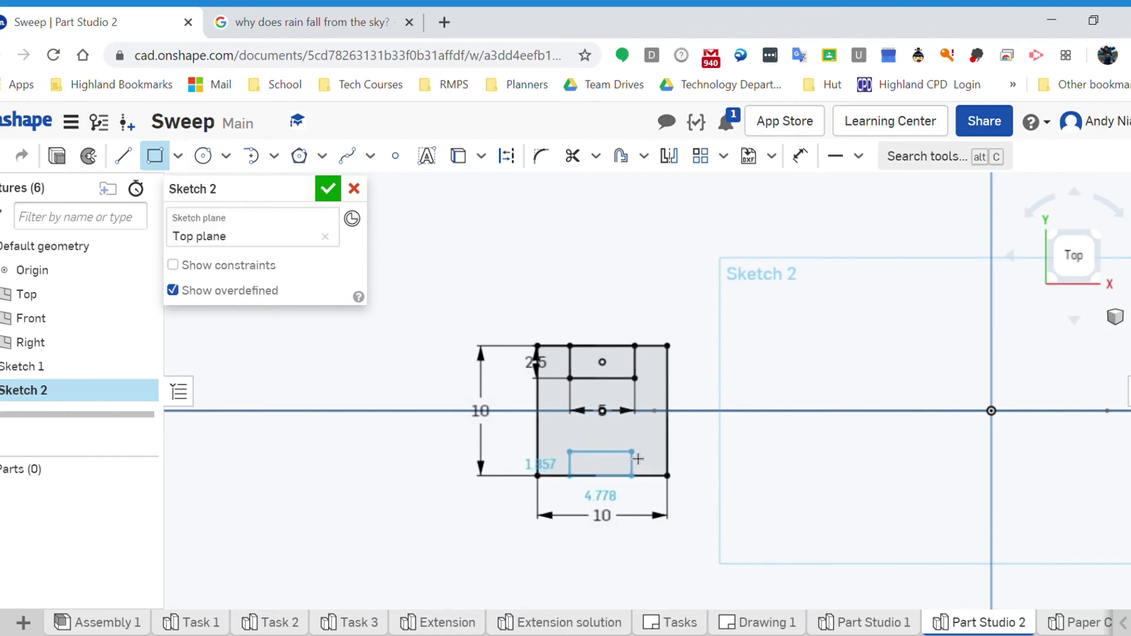
left_click(632, 451)
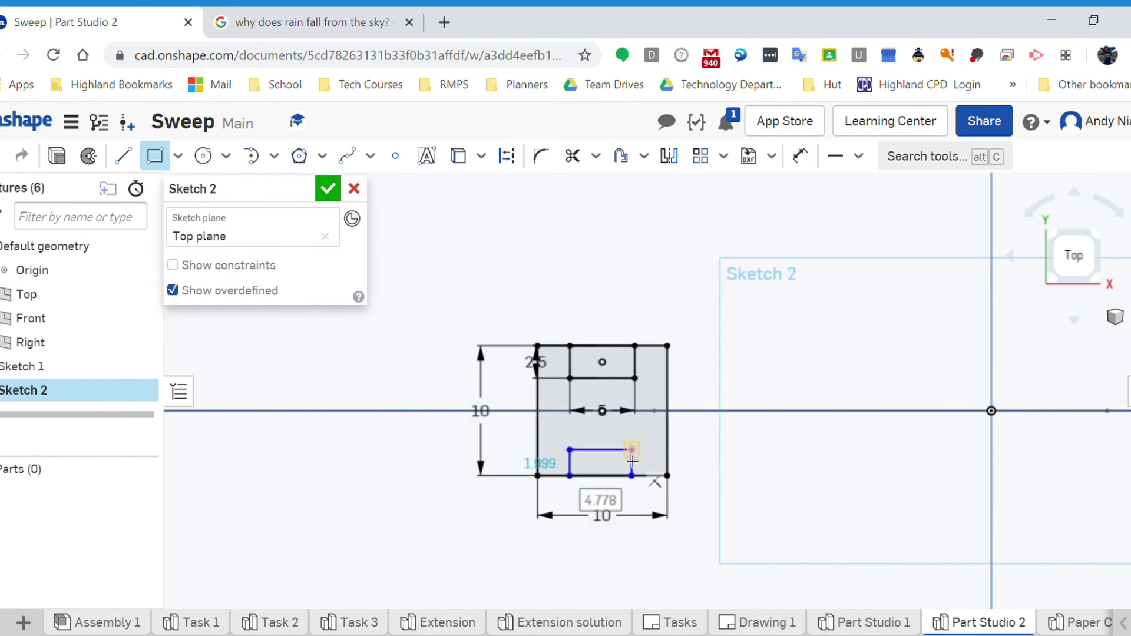
type("5")
key("Tab")
type("2")
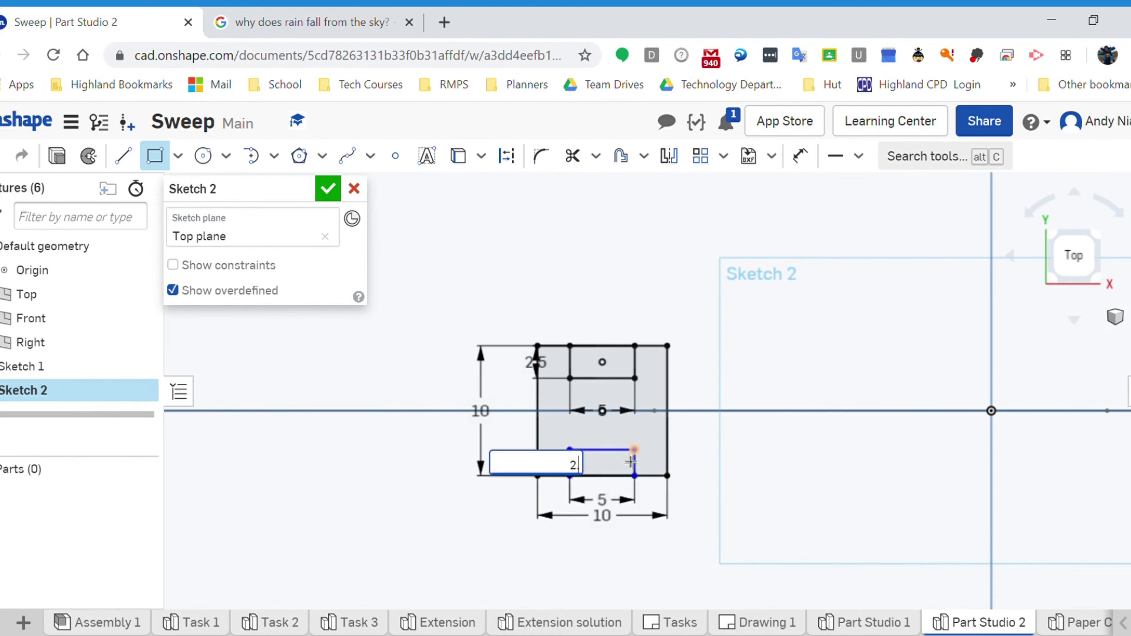
type(".5")
key("Return")
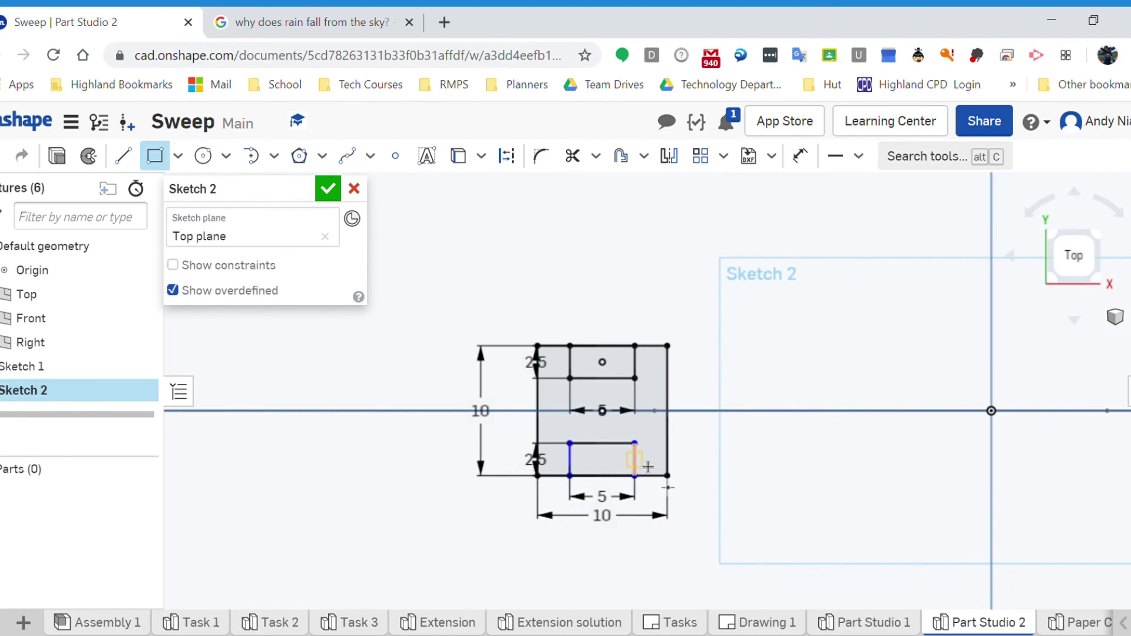
key("Escape")
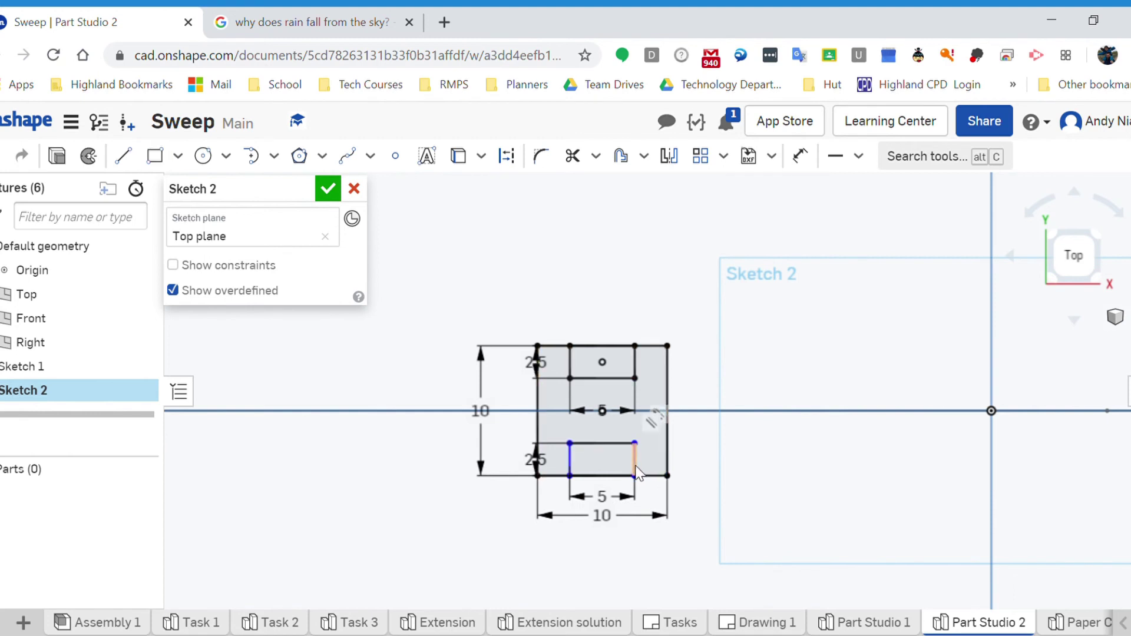
Step: Undo the 2.5 mm height dimension and delete the lower corner rectangle
left_click(800, 156)
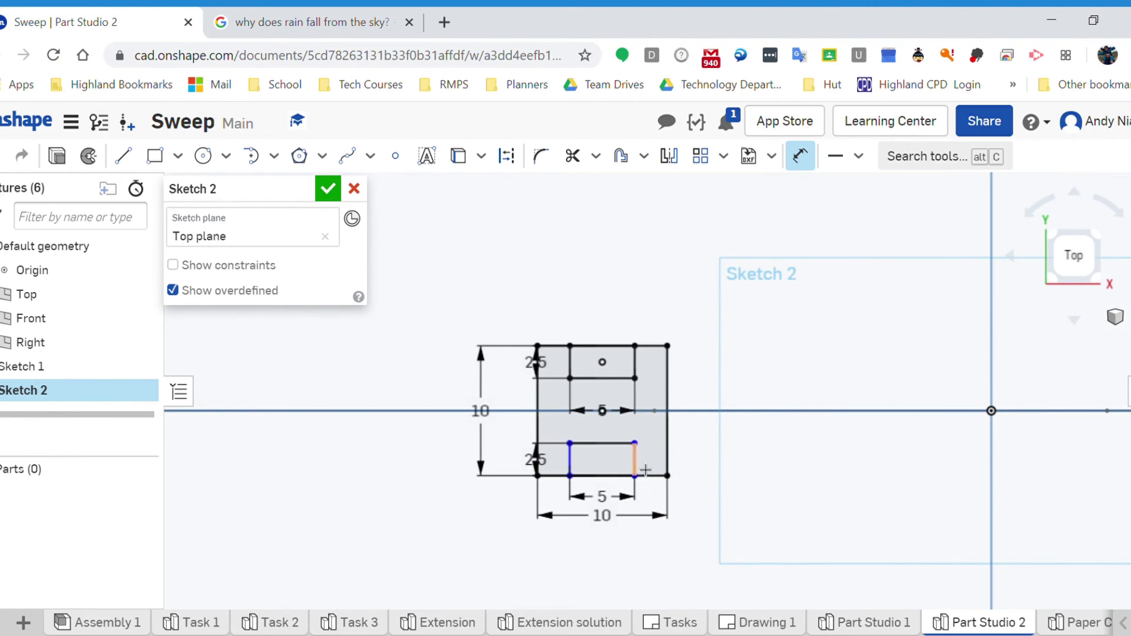
key("Escape")
key("ctrl+z")
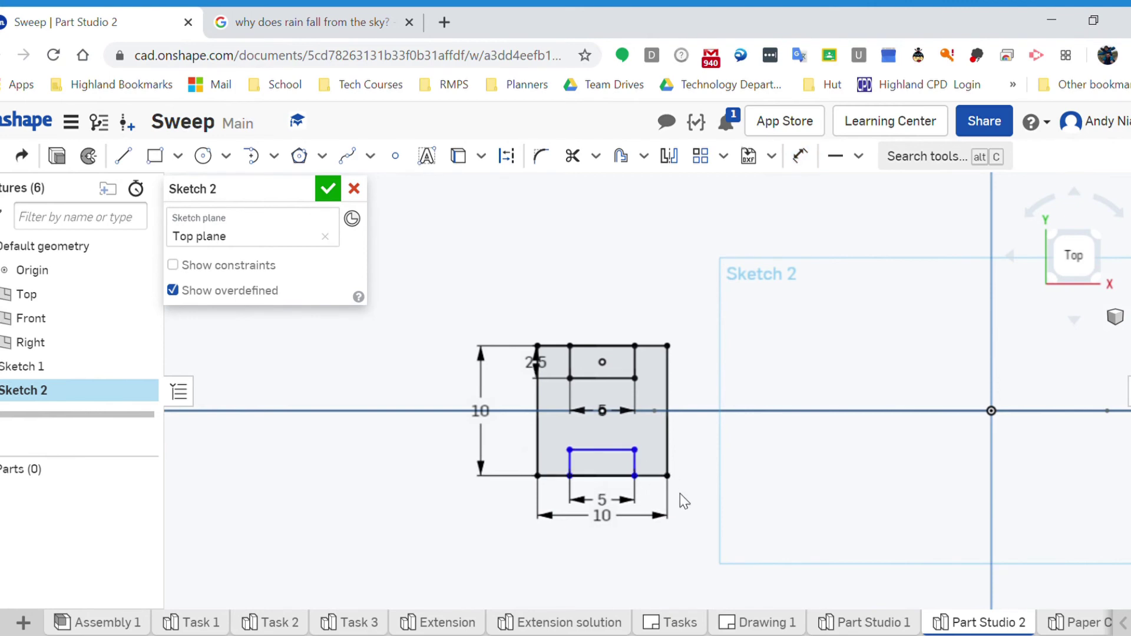
key("Delete")
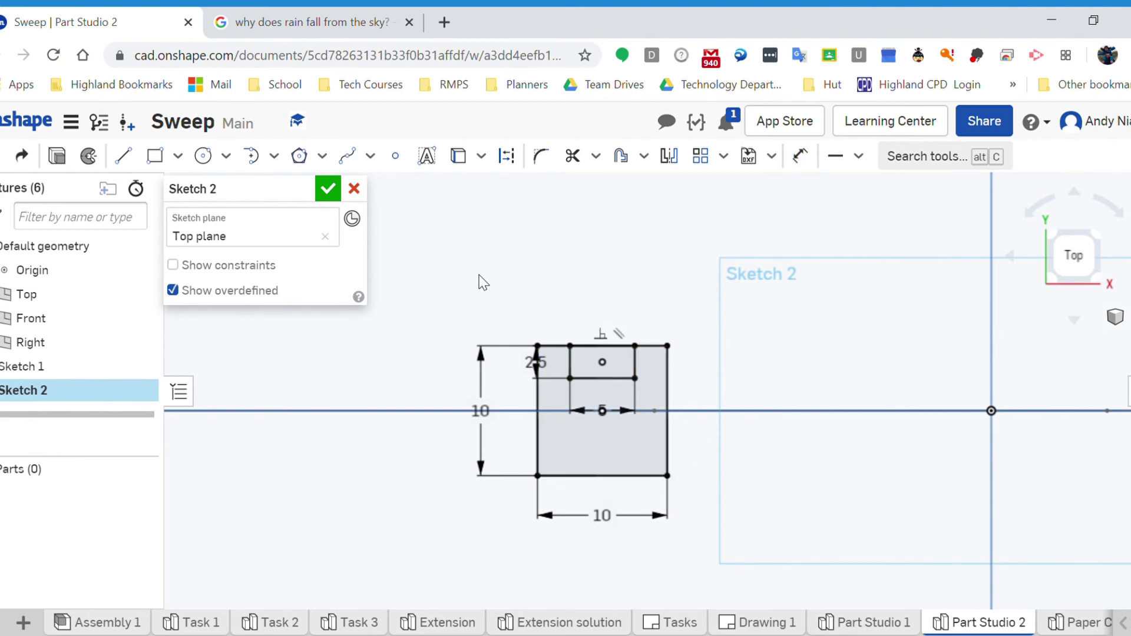
Step: Sketch a center point rectangle 5 mm wide and 2.5 mm high, centred against the square's lower edge, and finish the sketch
left_click(178, 156)
left_click(223, 219)
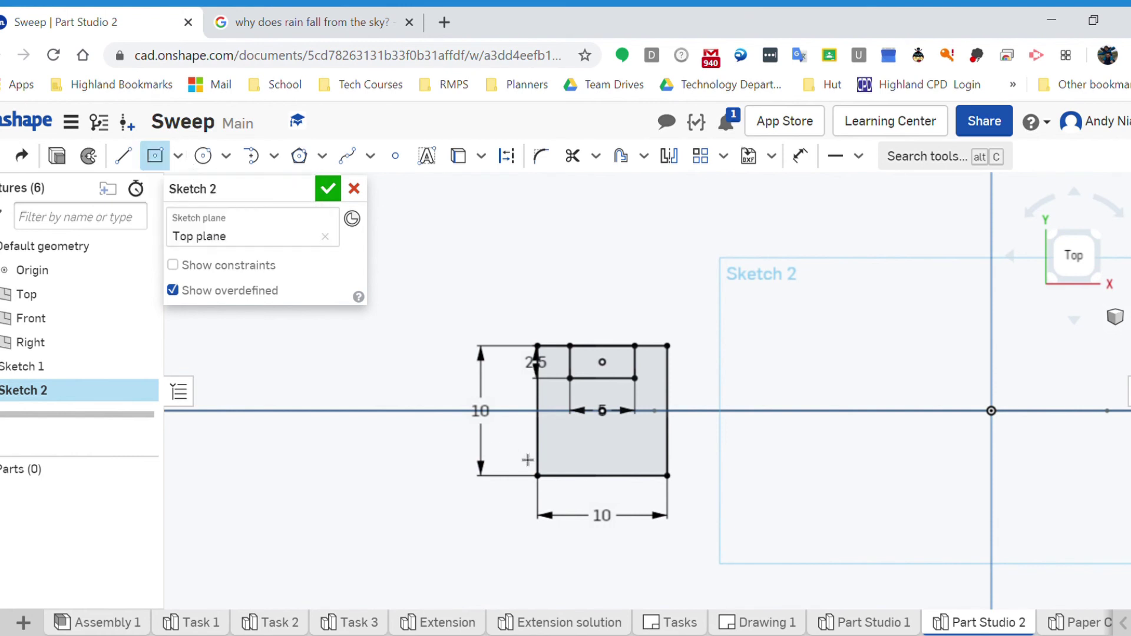
left_click(602, 446)
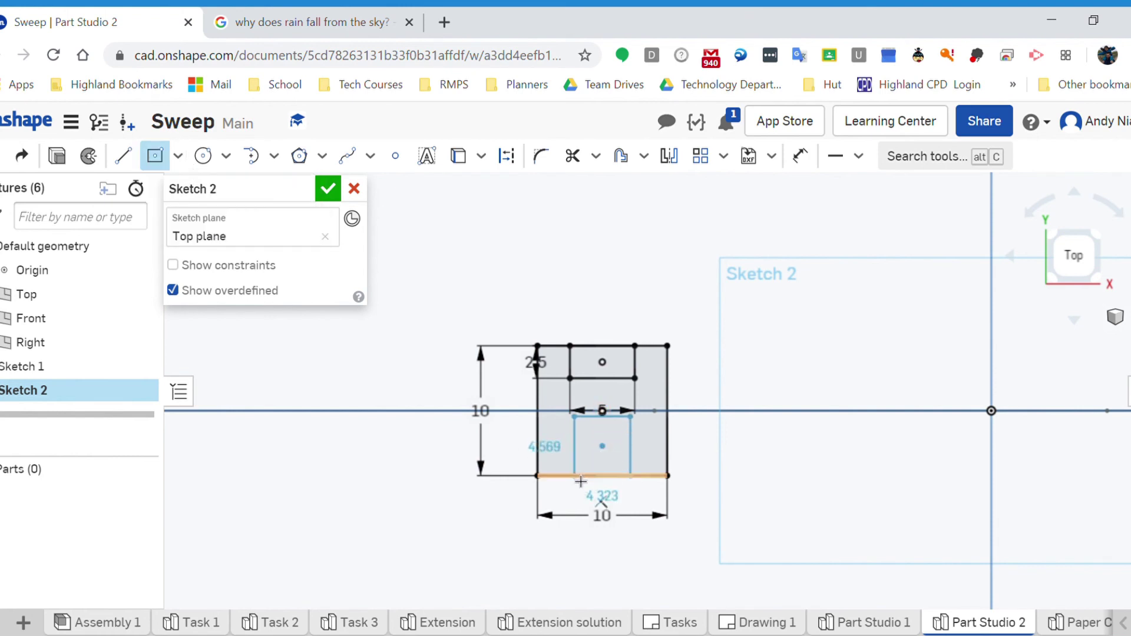
left_click(581, 481)
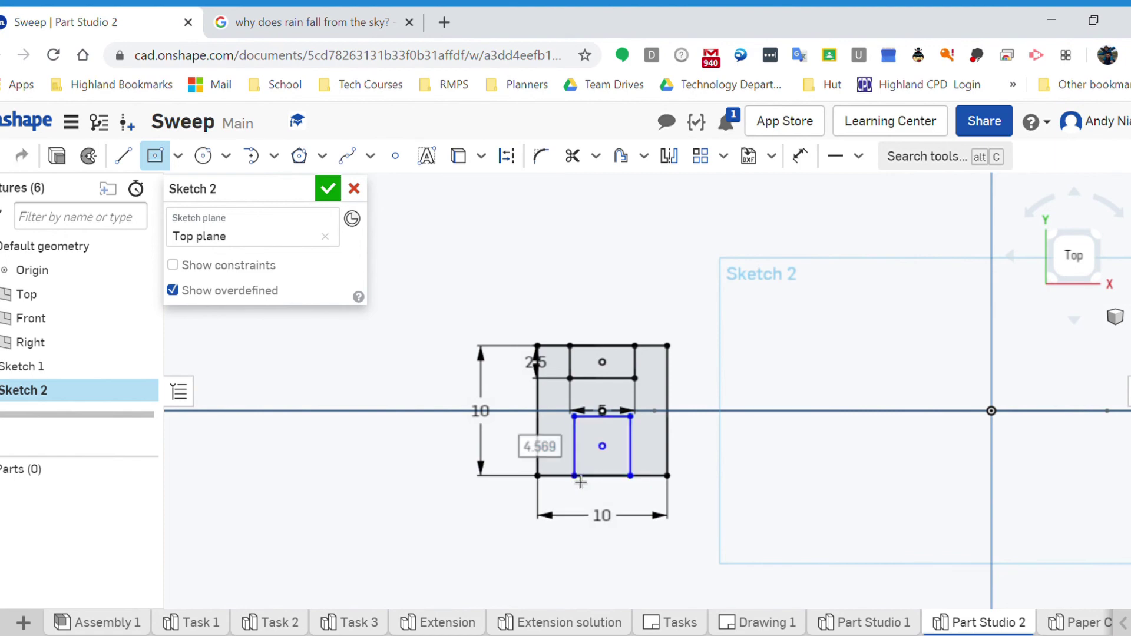
type("5")
key("Tab")
type("2")
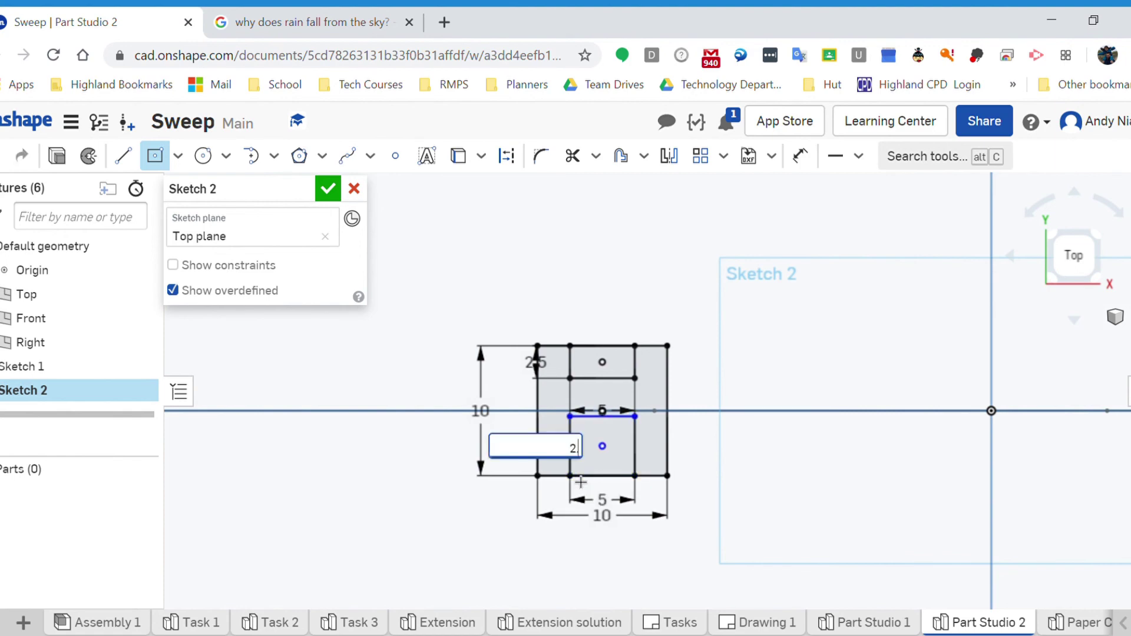
type(".5")
key("Return")
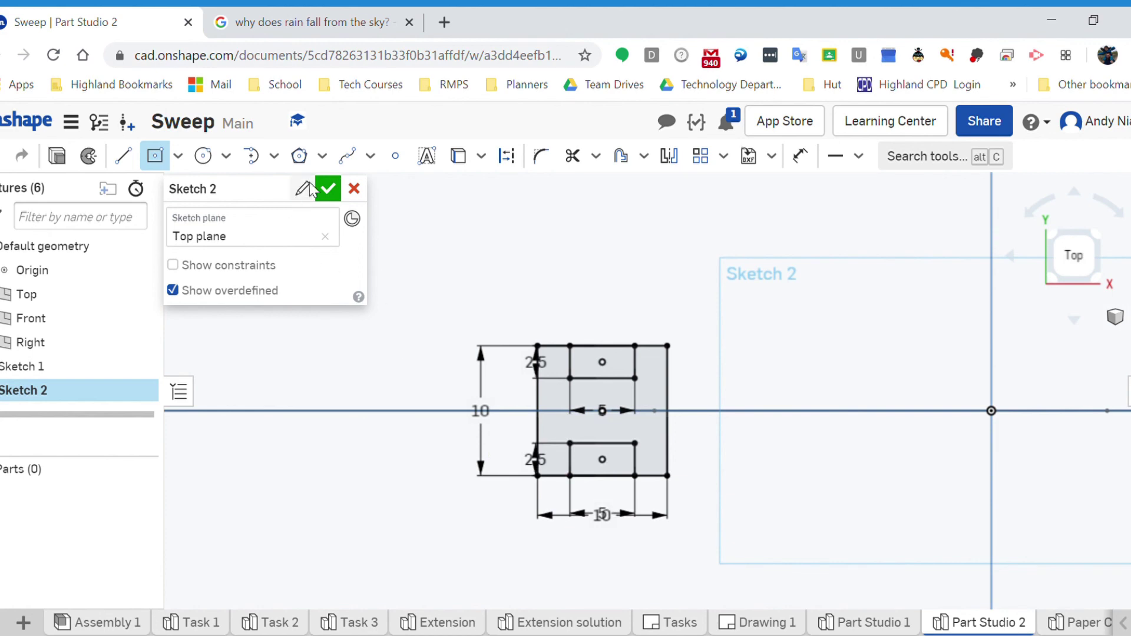
left_click(329, 188)
Step: Start a new solid Sweep of the notched square region with the hook's large arc as its path
right_click_drag(529, 414, 606, 384)
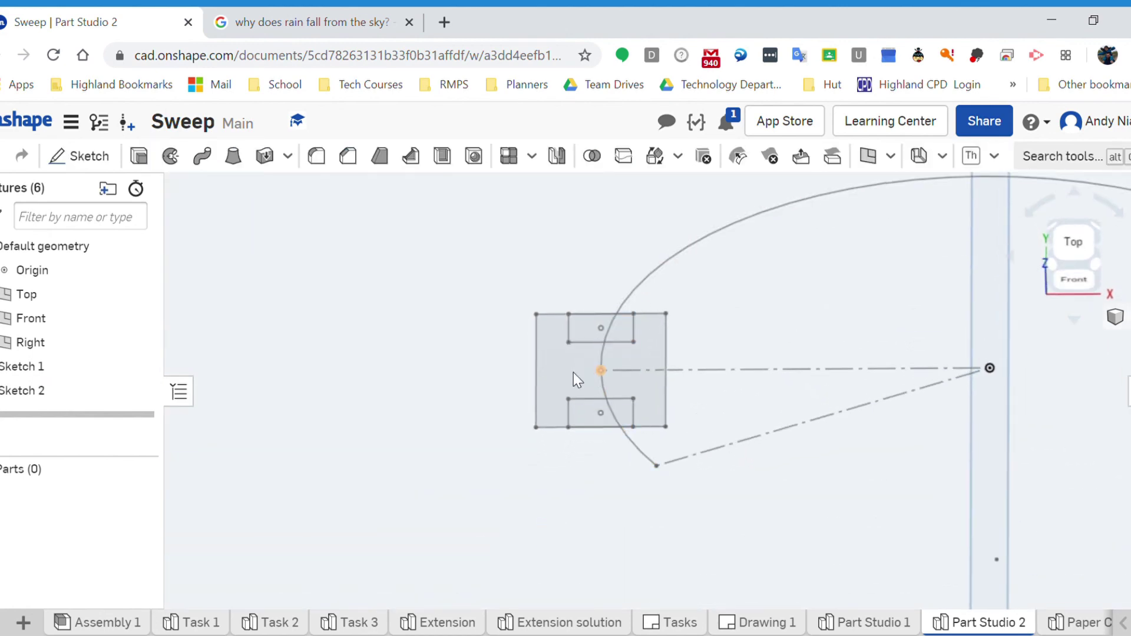
scroll(574, 372, "down", 5)
scroll(710, 436, "down", 3)
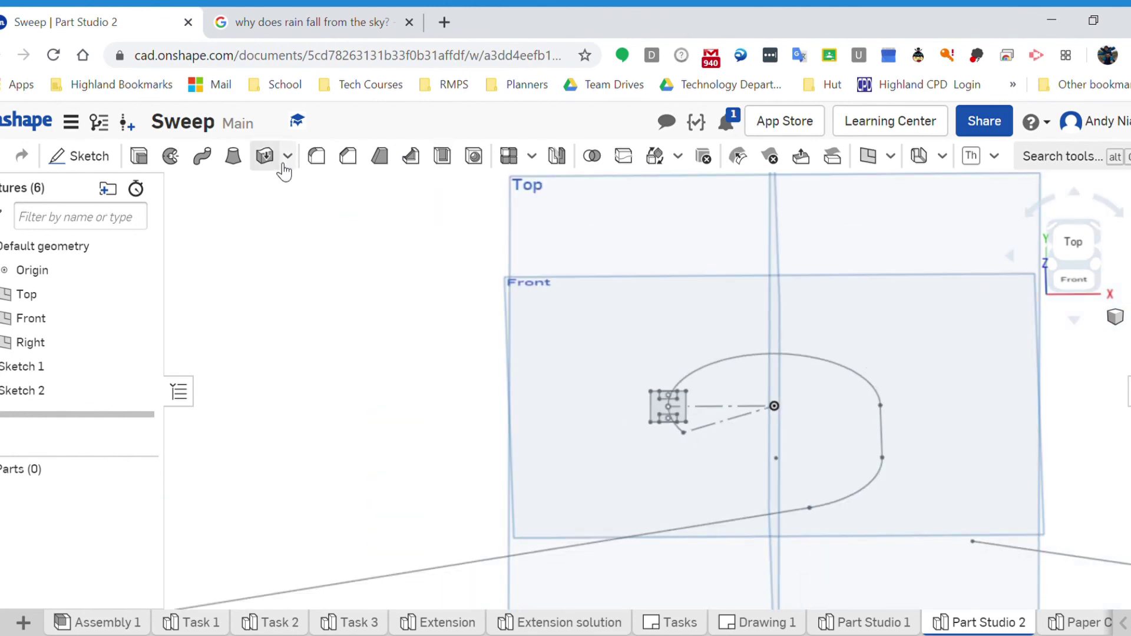
left_click(657, 410)
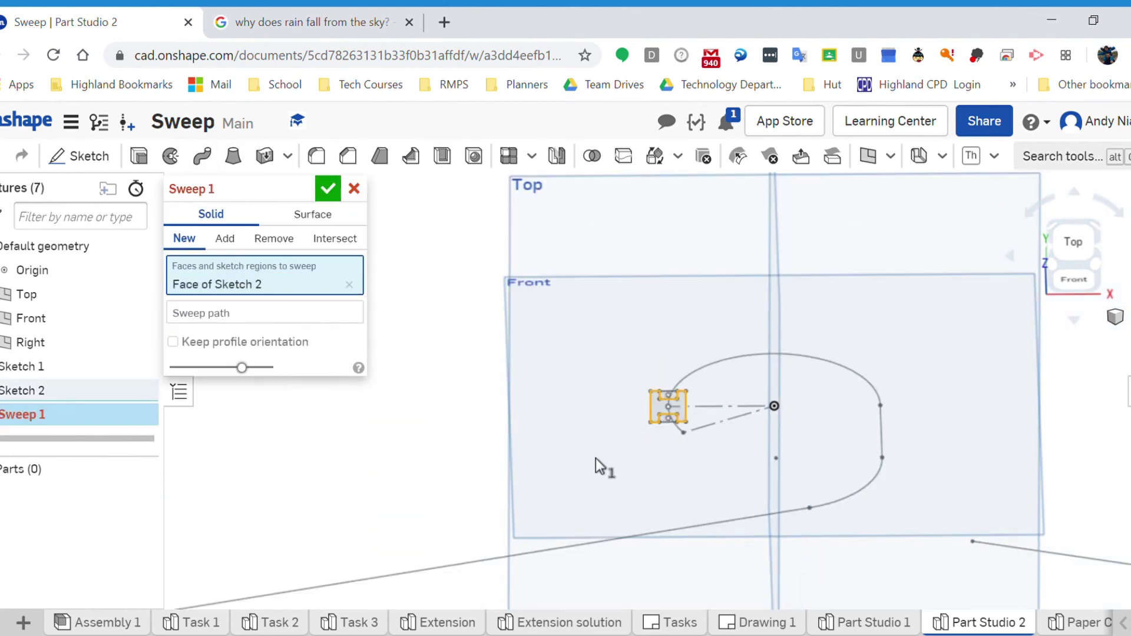
left_click(333, 321)
left_click(690, 380)
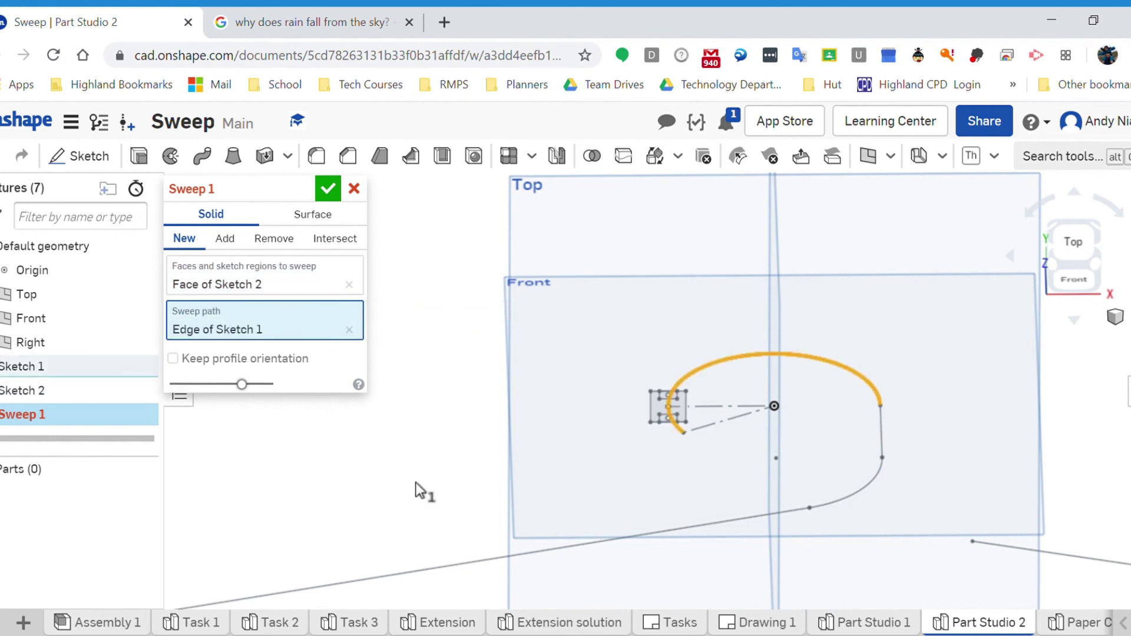
Step: Extend the sweep path along the hook's short straight line, the bend below it and the long sloping left shoulder
left_click(881, 437)
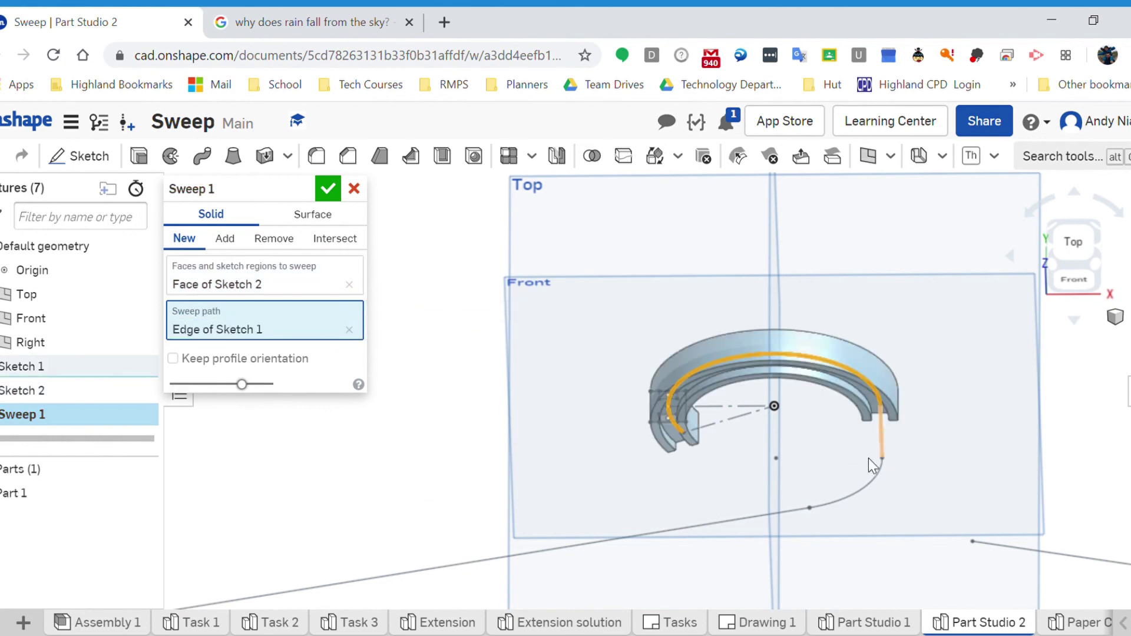
left_click(878, 485)
left_click(755, 523)
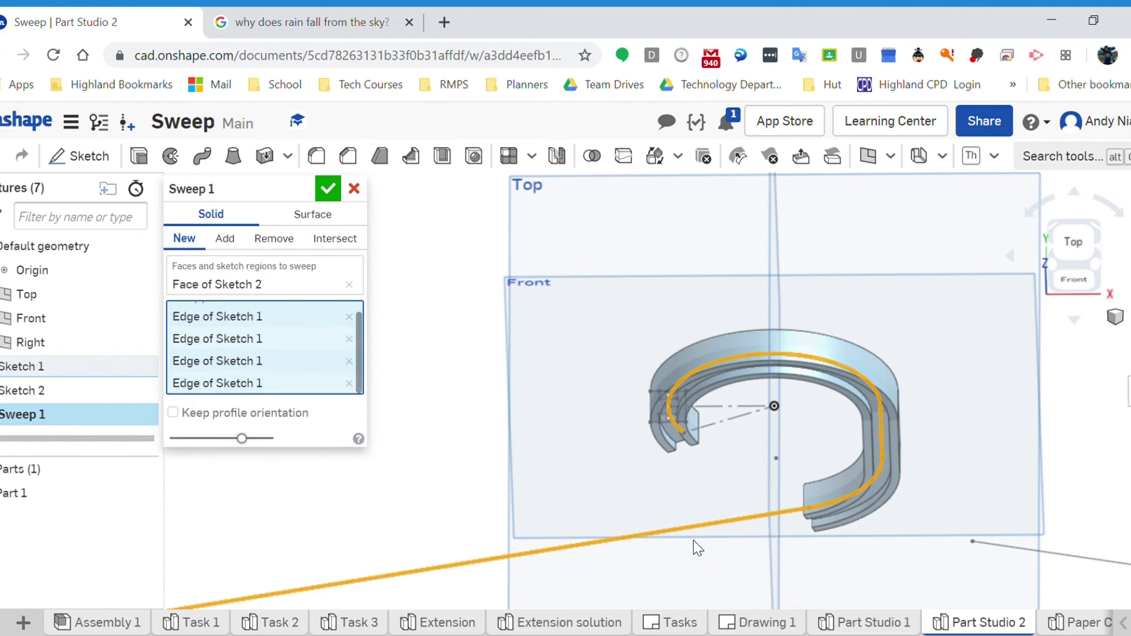
Step: Add the left end bend, the bottom bar, the right end bend and the right shoulder to the sweep path and complete the sweep
scroll(721, 331, "down", 3)
middle_click_drag(383, 438, 487, 437)
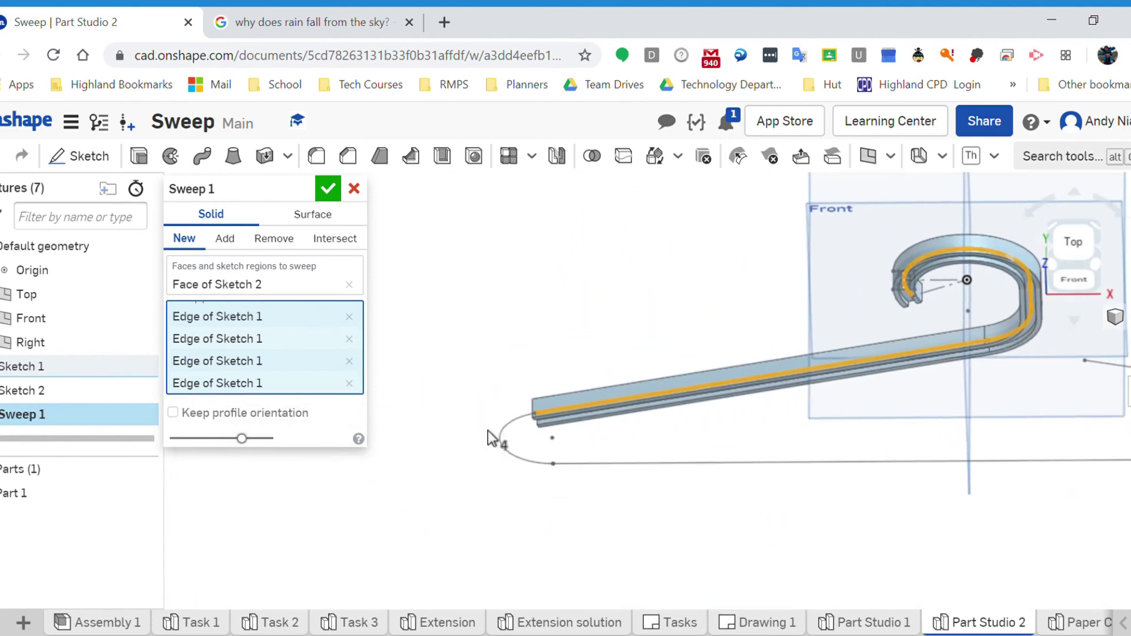
left_click(517, 439)
left_click(638, 464)
middle_click_drag(736, 426, 465, 465)
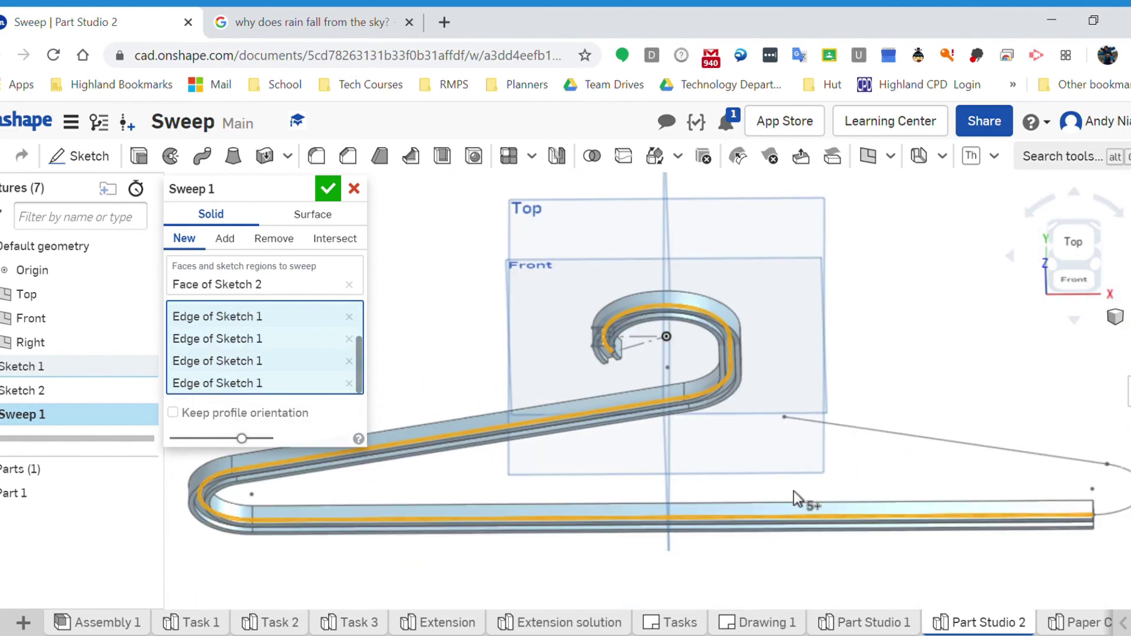
left_click(1070, 460)
left_click(328, 189)
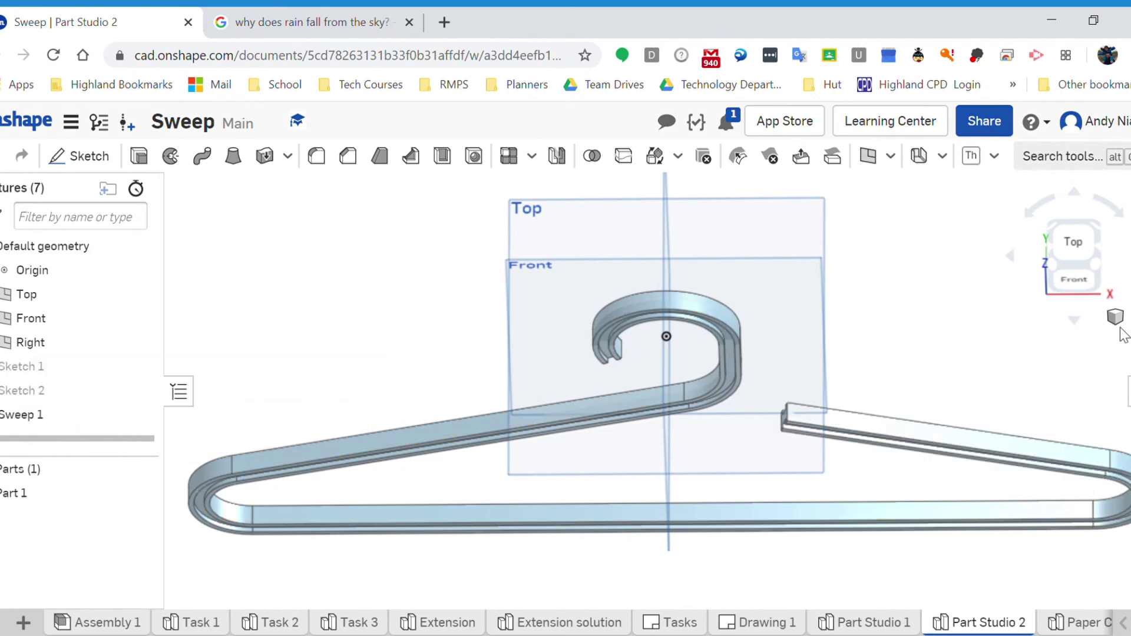
right_click_drag(973, 377, 945, 351)
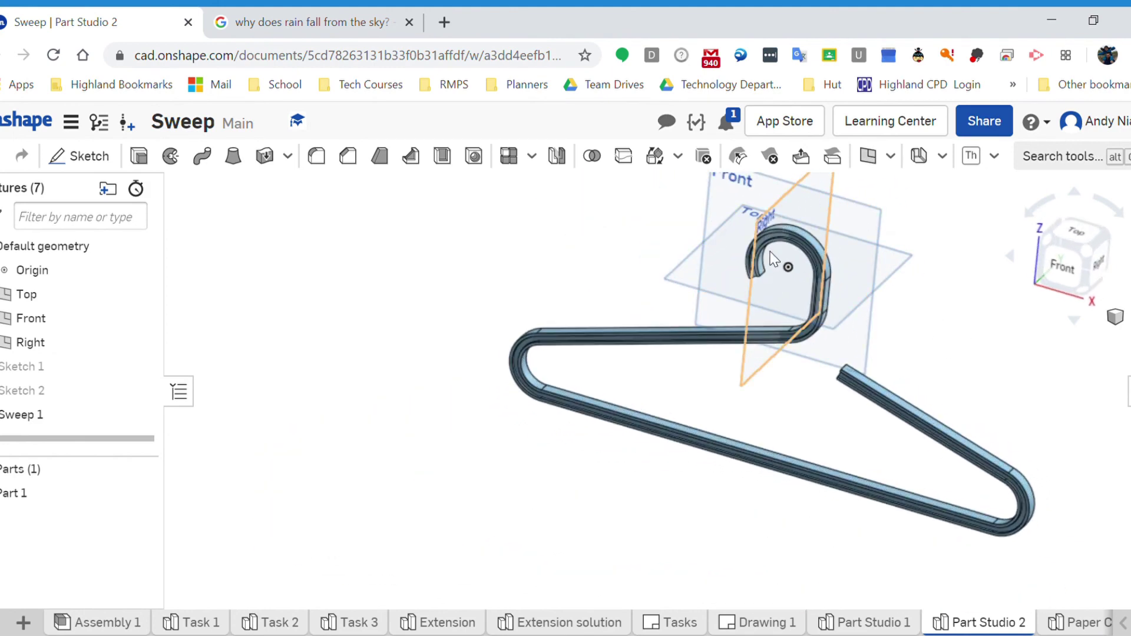